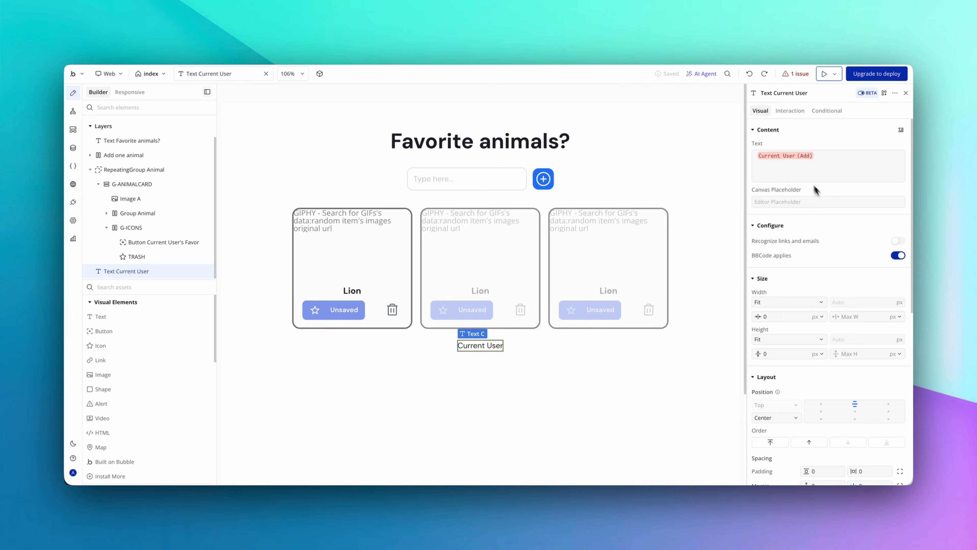
- Extend the Current User text expression below the animal cards with Display_name and browse the operators that can follow it
{"action": "left_click", "coordinate": [805, 155]}
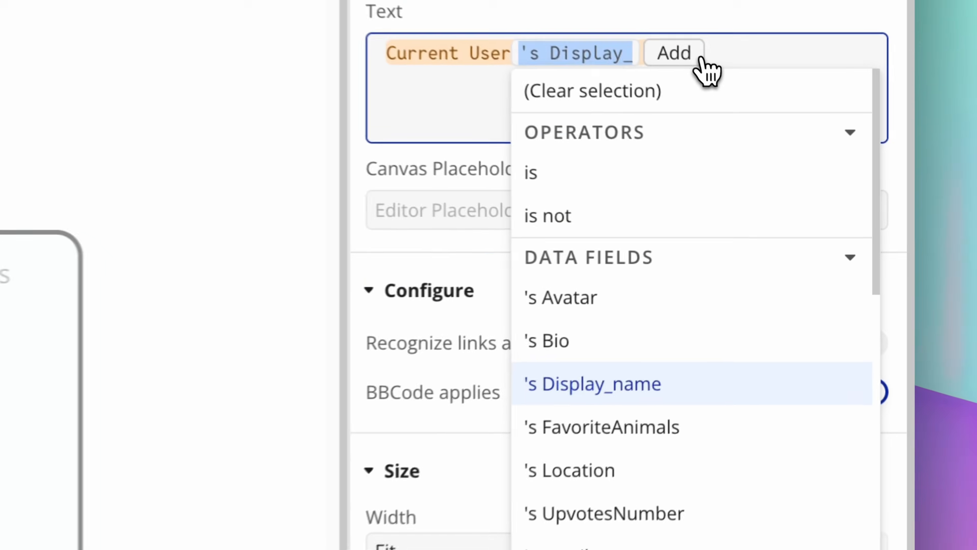
{"action": "left_click", "coordinate": [695, 56]}
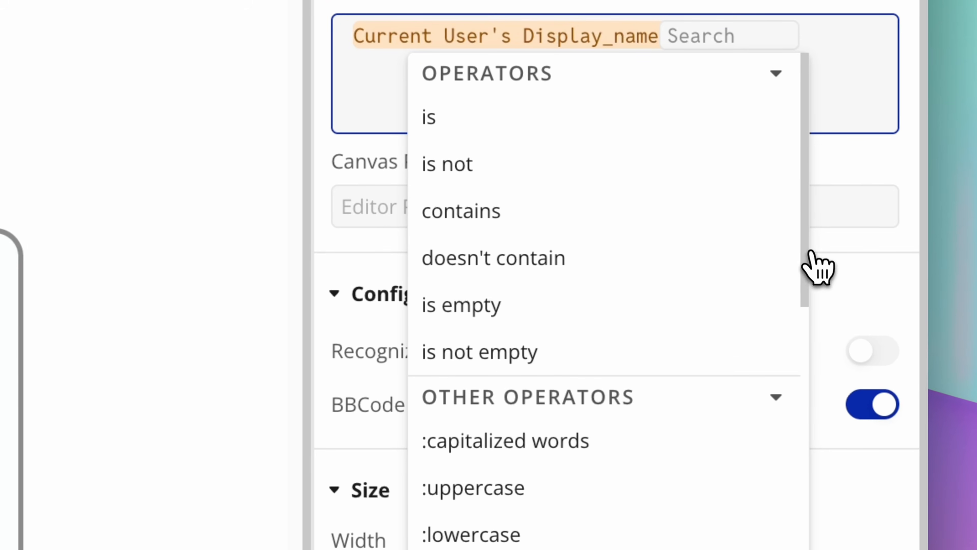
{"action": "scroll", "coordinate": [809, 290], "scroll_direction": "down", "scroll_amount": 1}
{"action": "left_click_drag", "start_coordinate": [809, 284], "coordinate": [826, 549]}
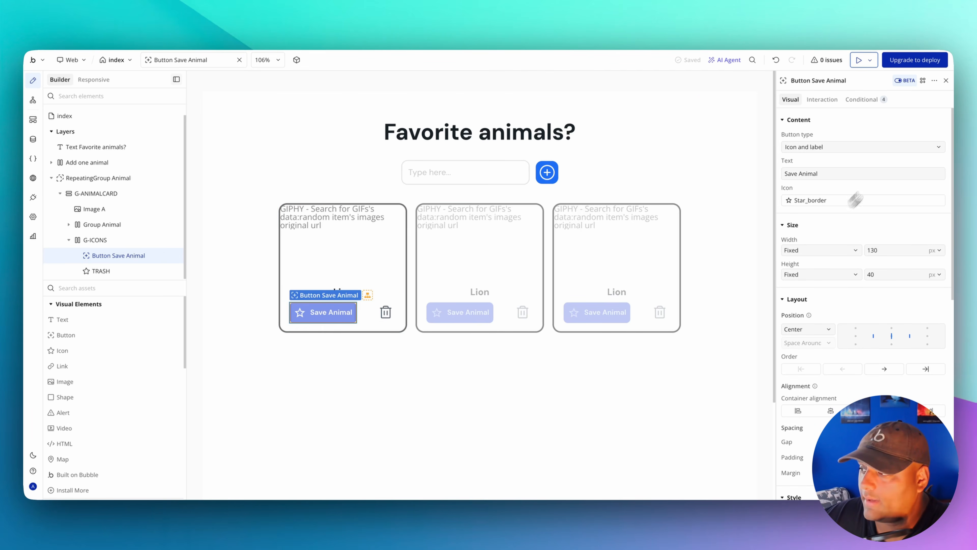
- Create a click workflow for the Save Animal button with a Make changes to current user action
{"action": "left_click", "coordinate": [822, 99]}
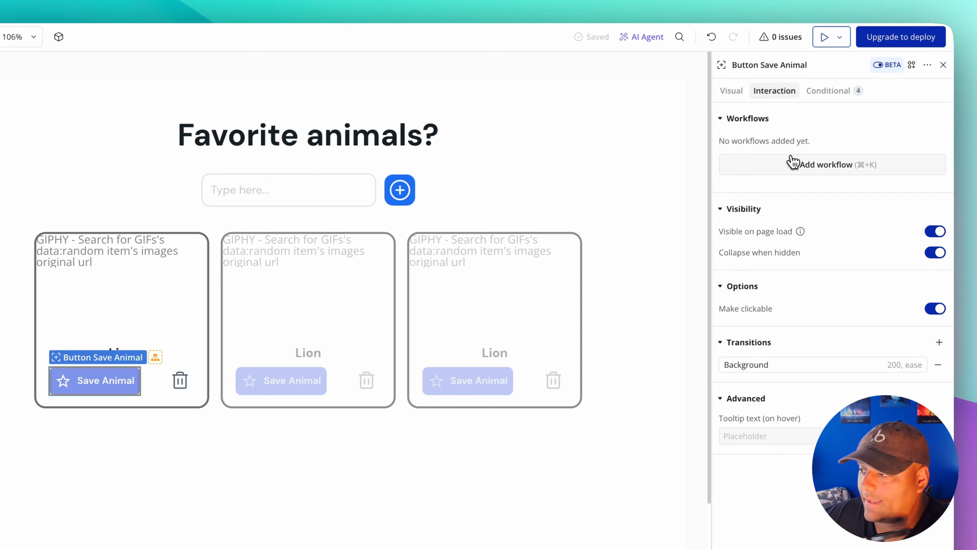
{"action": "left_click", "coordinate": [794, 165]}
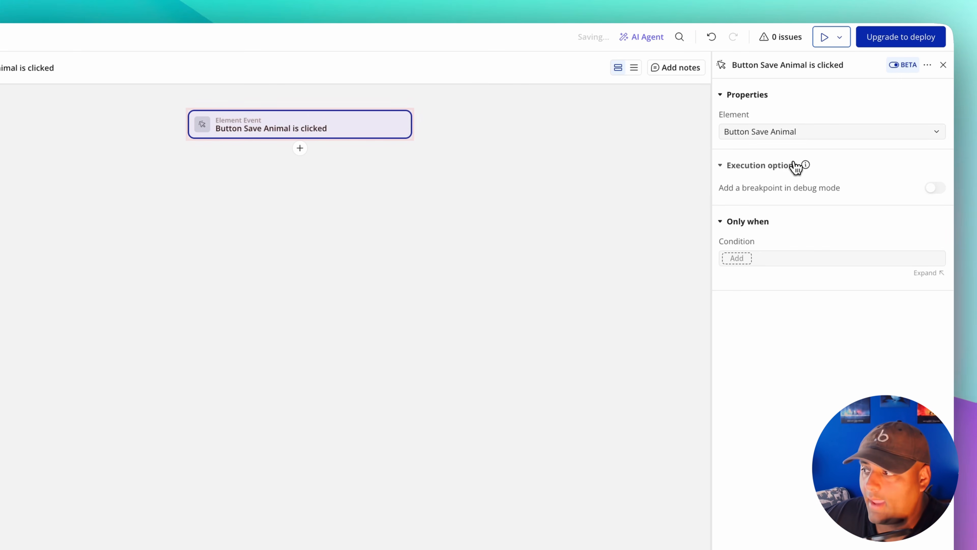
{"action": "left_click", "coordinate": [299, 148]}
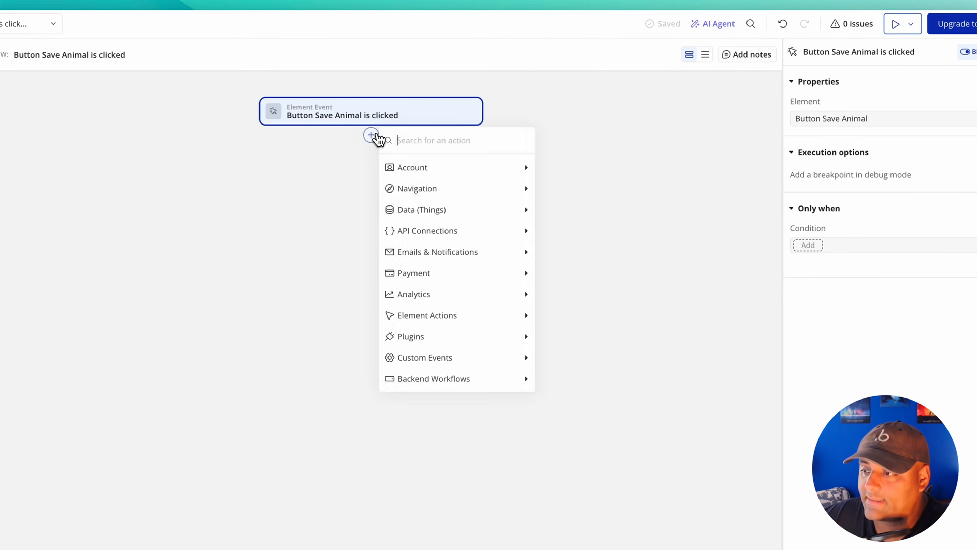
{"action": "mouse_move", "coordinate": [430, 170]}
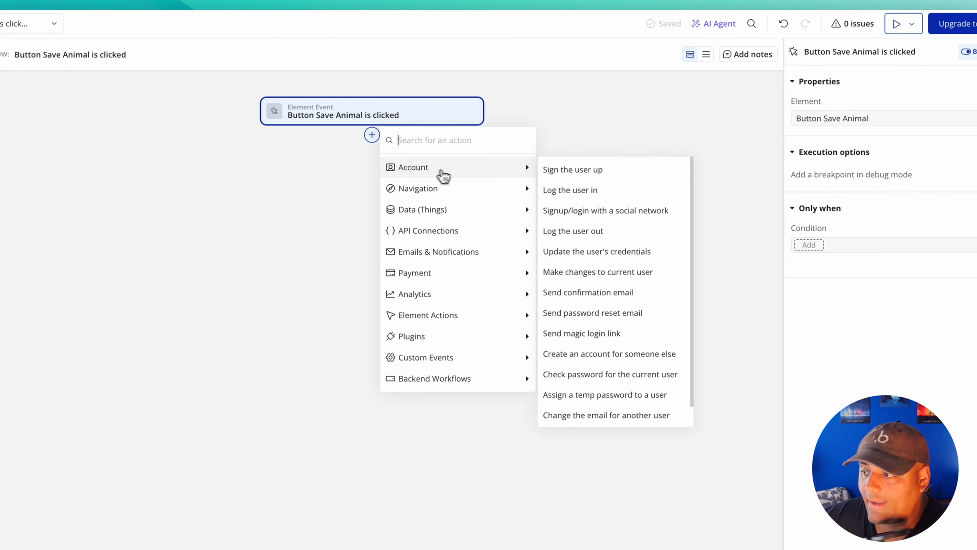
{"action": "left_click", "coordinate": [616, 272]}
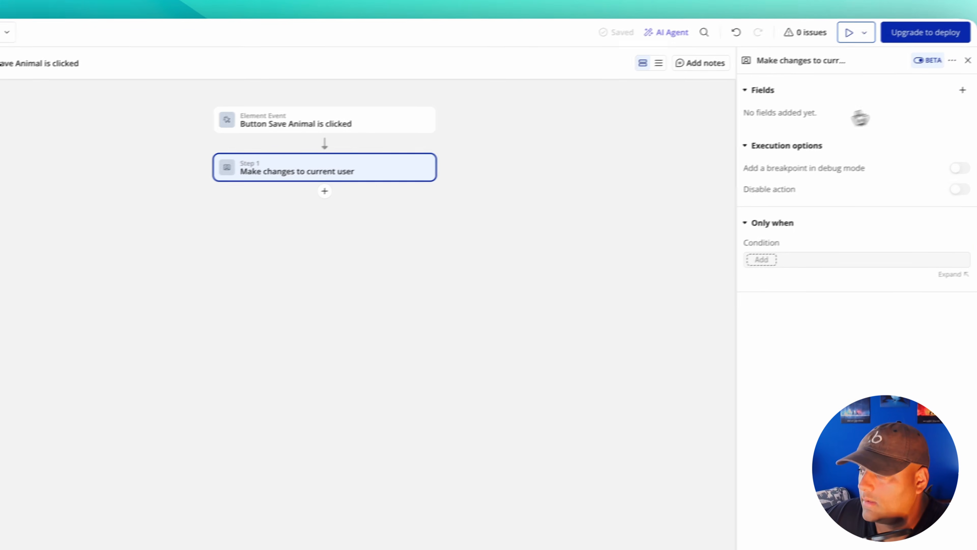
- Try a field change that toggles Parent group's Animal in FavoriteAnimals, and remove it from the action
{"action": "left_click", "coordinate": [939, 95]}
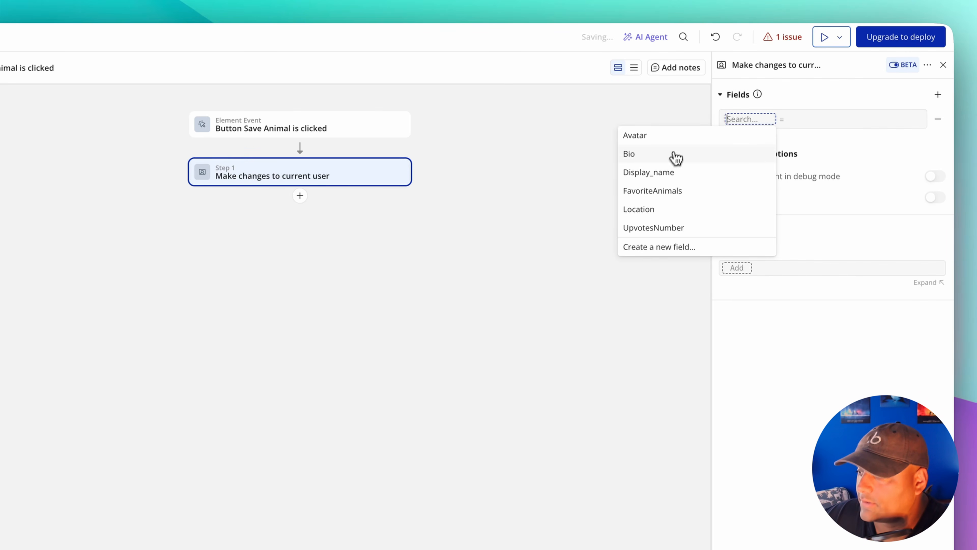
{"action": "left_click", "coordinate": [657, 191]}
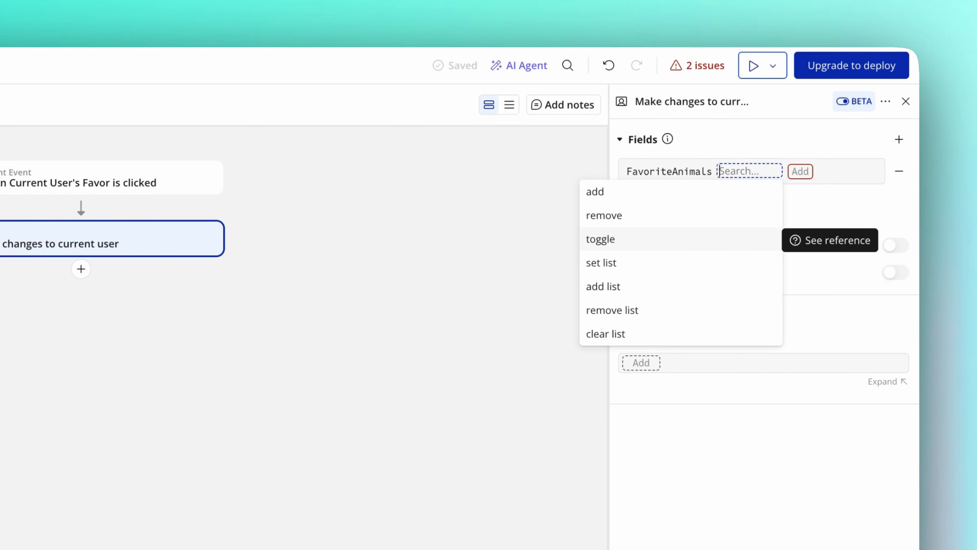
{"action": "left_click", "coordinate": [681, 243]}
{"action": "left_click", "coordinate": [689, 238]}
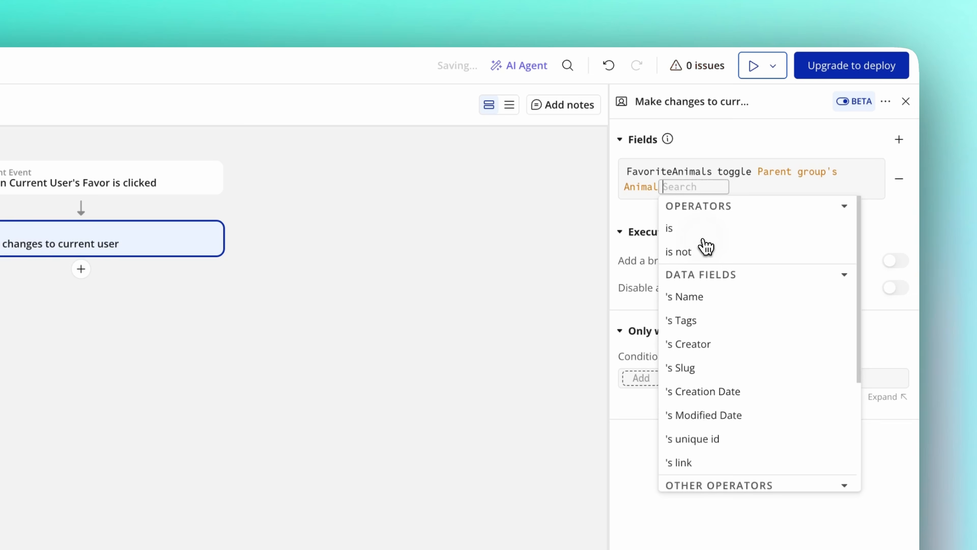
{"action": "left_click", "coordinate": [648, 225]}
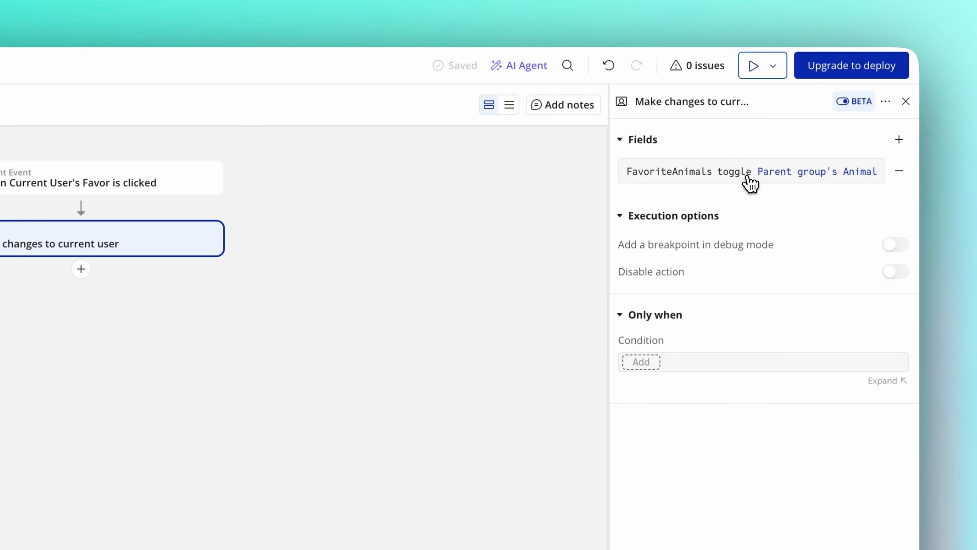
{"action": "left_click", "coordinate": [899, 170]}
- Add a field change that sets the FavoriteAnimals list to Current User's FavoriteAnimals:toggle item Parent group's Animal
{"action": "left_click", "coordinate": [900, 140]}
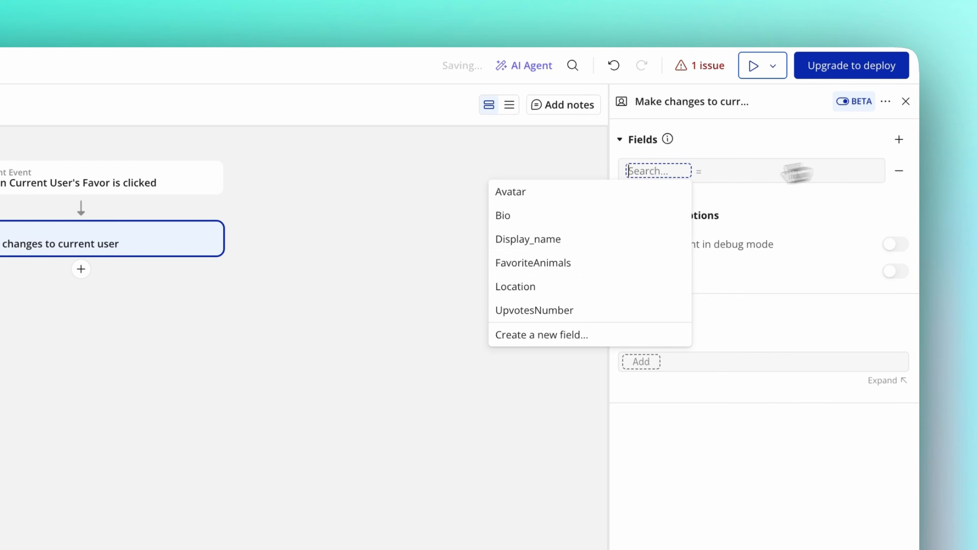
{"action": "left_click", "coordinate": [559, 277]}
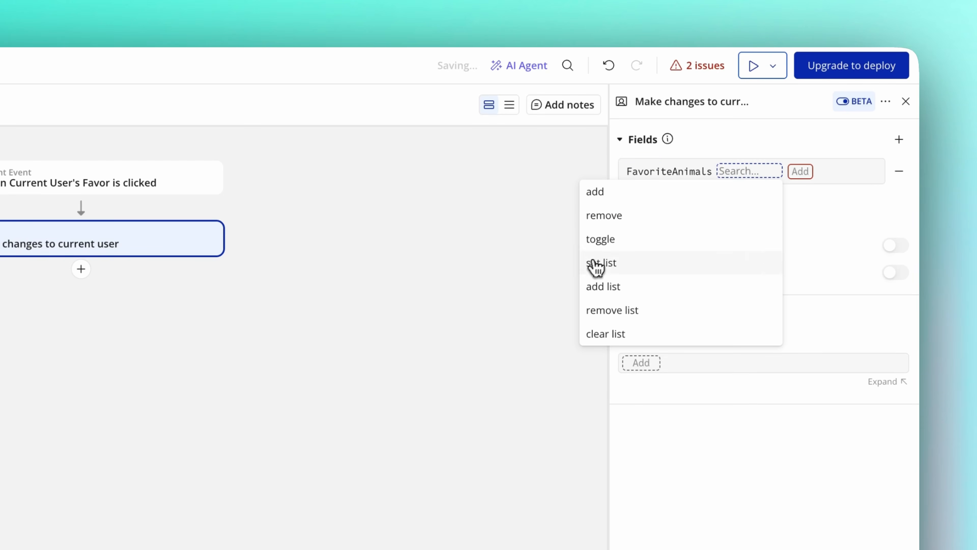
{"action": "left_click", "coordinate": [619, 266]}
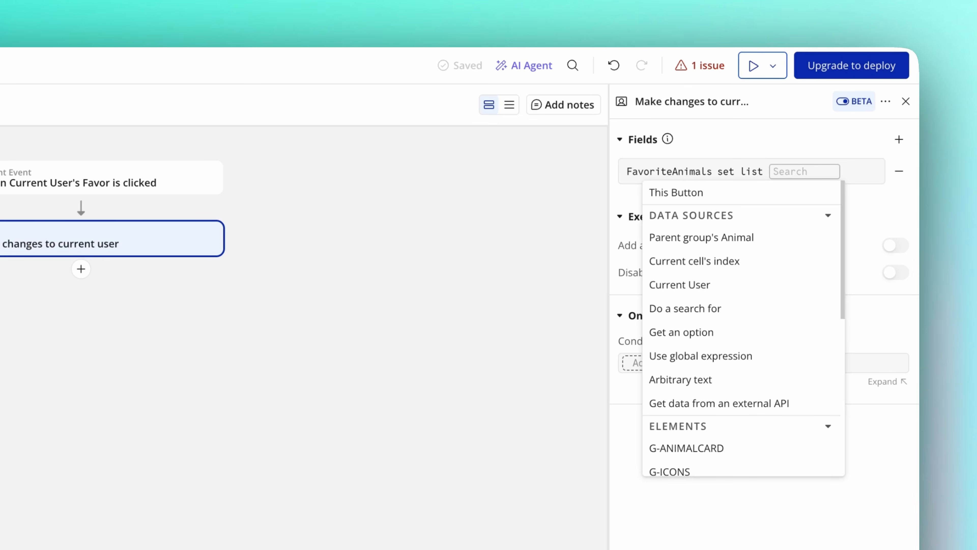
{"action": "left_click", "coordinate": [671, 292]}
{"action": "left_click", "coordinate": [708, 378]}
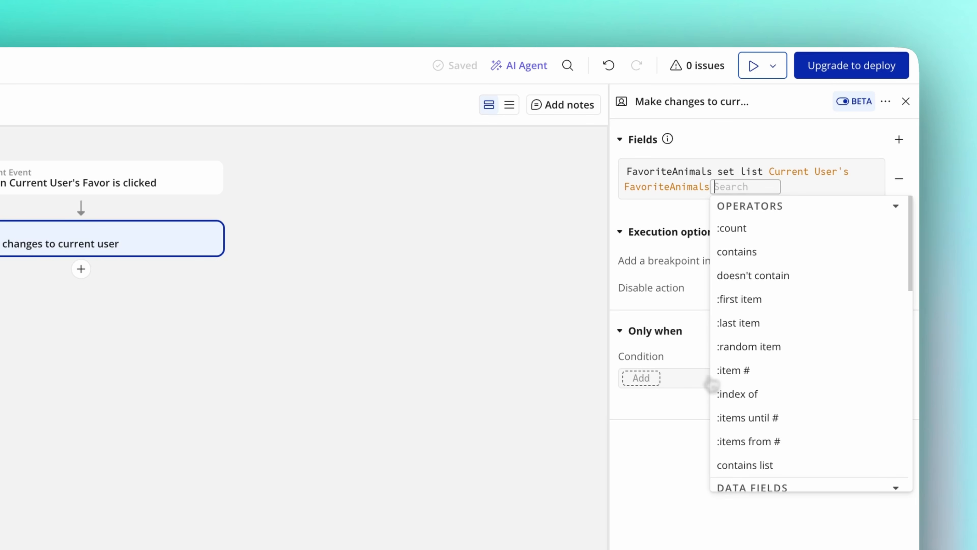
{"action": "type", "text": "to"}
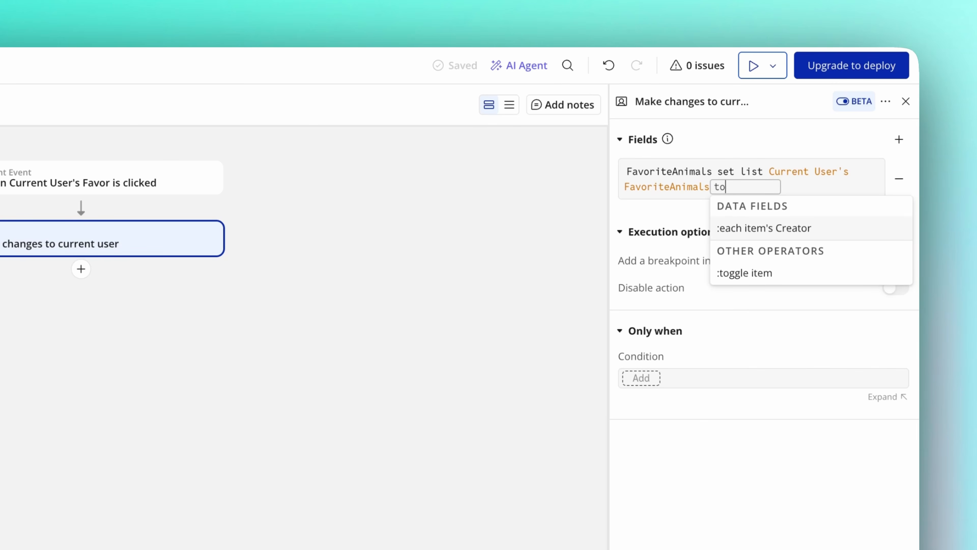
{"action": "left_click", "coordinate": [747, 274]}
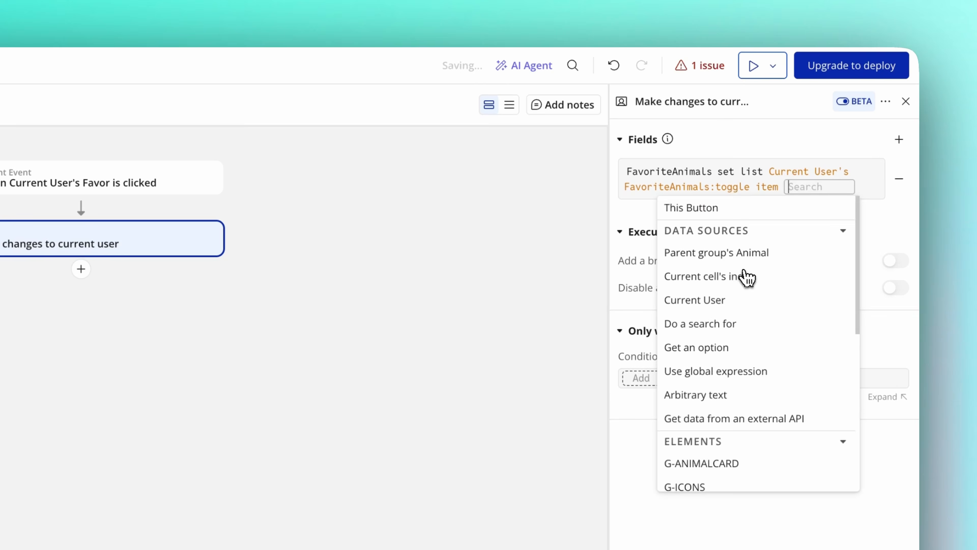
{"action": "left_click", "coordinate": [735, 254]}
{"action": "left_click", "coordinate": [632, 241]}
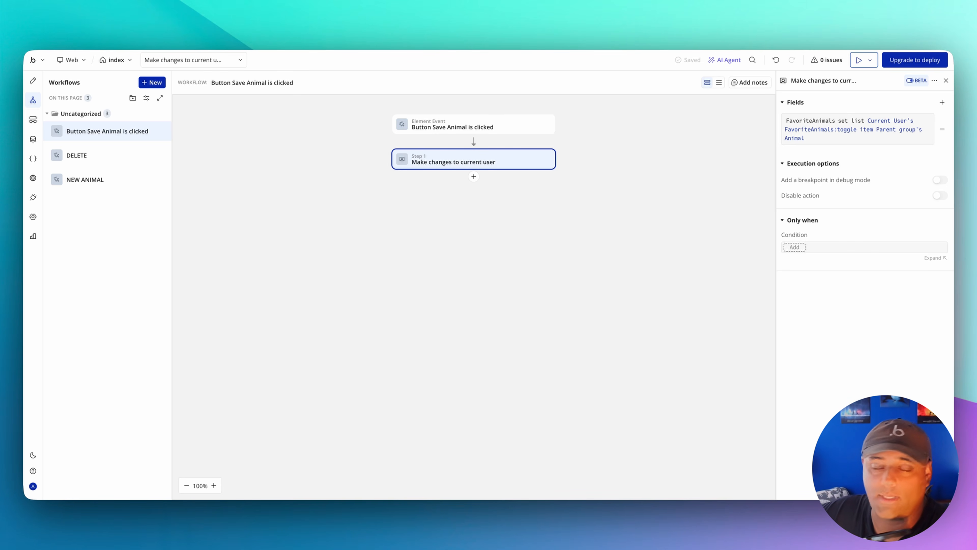
- Preview the app and save the Cheetah card to test the workflow
{"action": "left_click", "coordinate": [858, 60]}
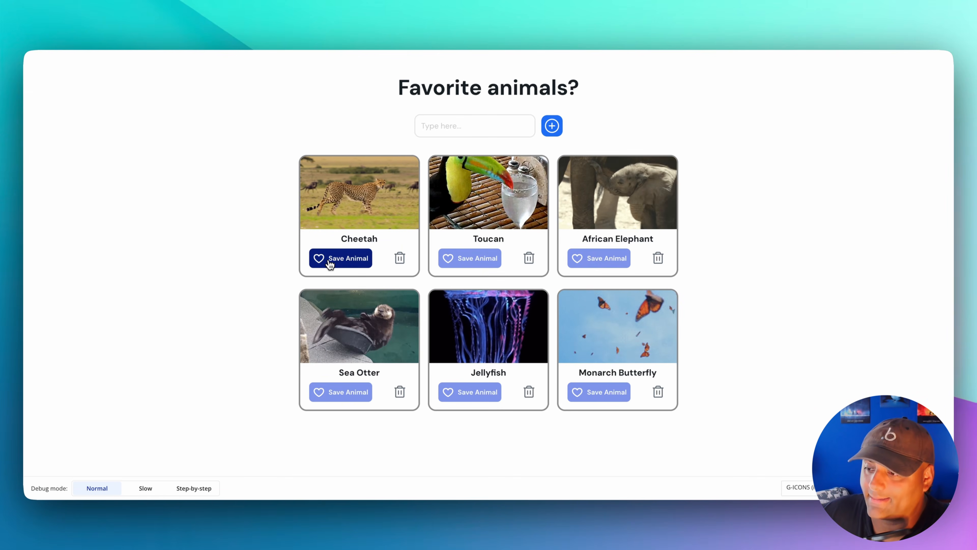
{"action": "left_click", "coordinate": [329, 265]}
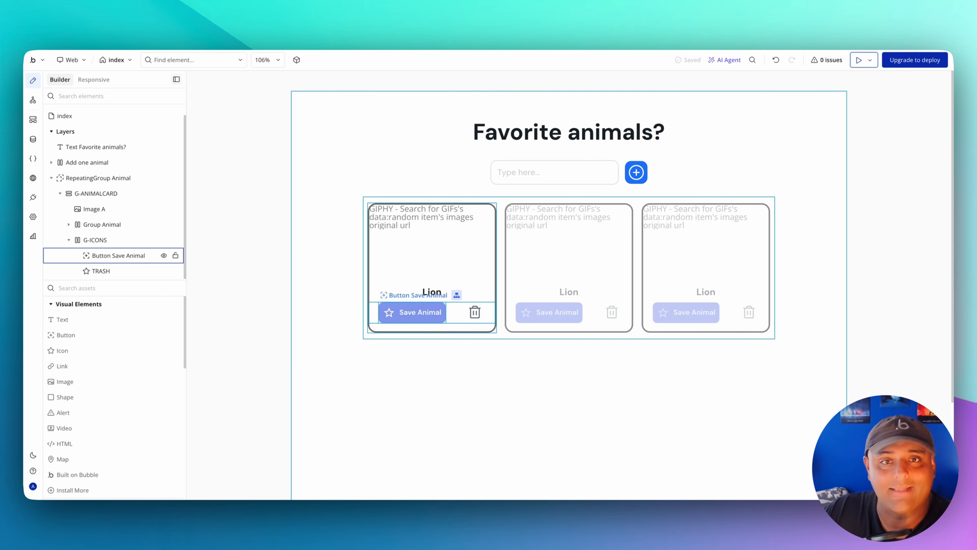
- Replace the Save Animal button's text with the expression Current User's FavoriteAnimals contains Parent group's Animal
{"action": "left_click", "coordinate": [405, 317]}
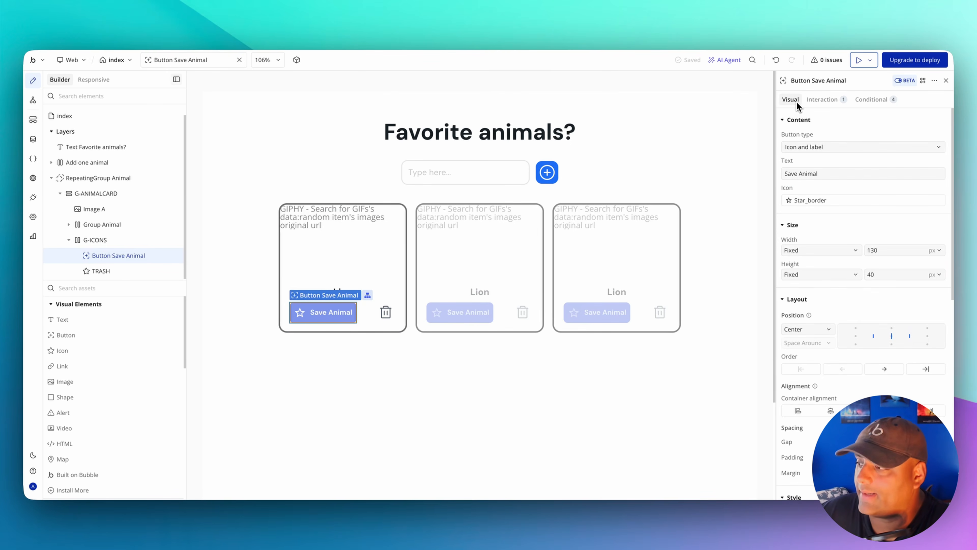
{"action": "left_click", "coordinate": [844, 177]}
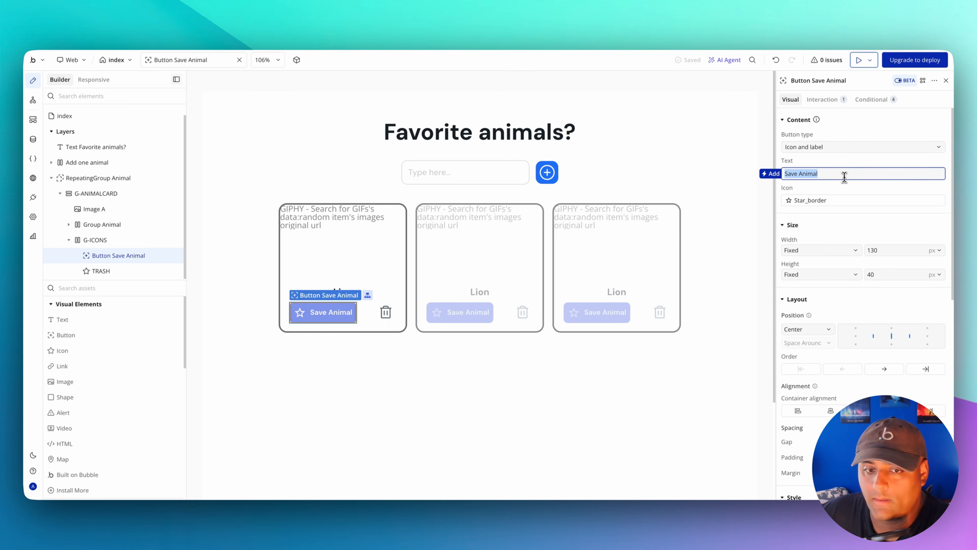
{"action": "left_click", "coordinate": [779, 175]}
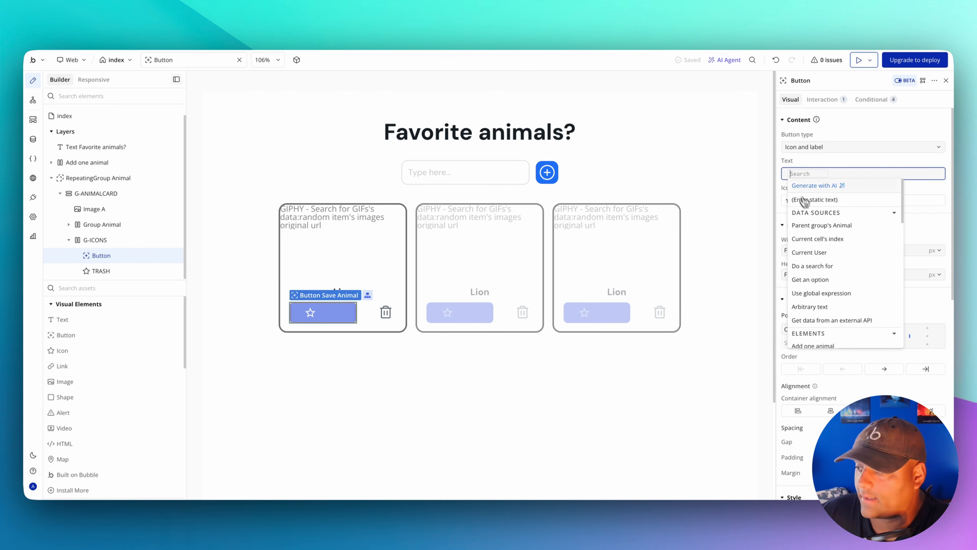
{"action": "left_click", "coordinate": [819, 253]}
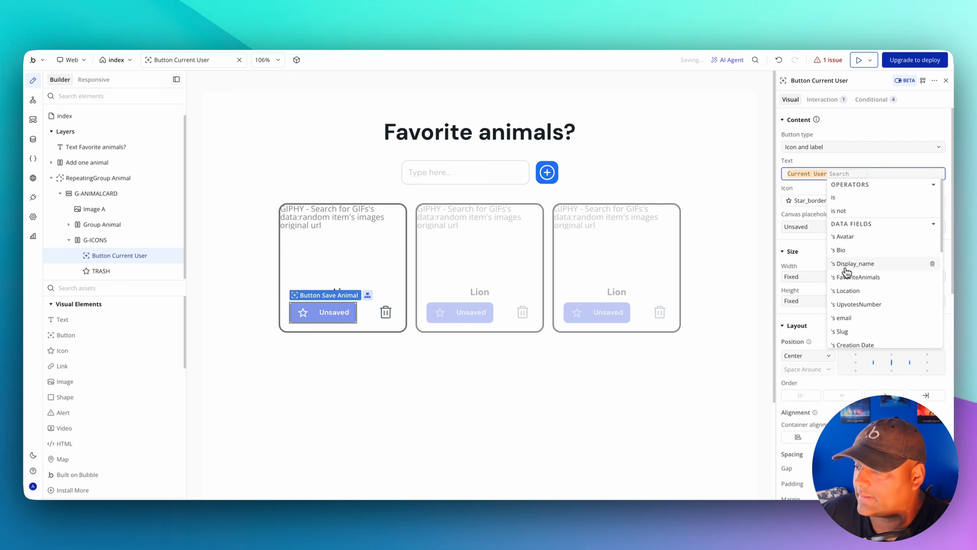
{"action": "left_click", "coordinate": [854, 277]}
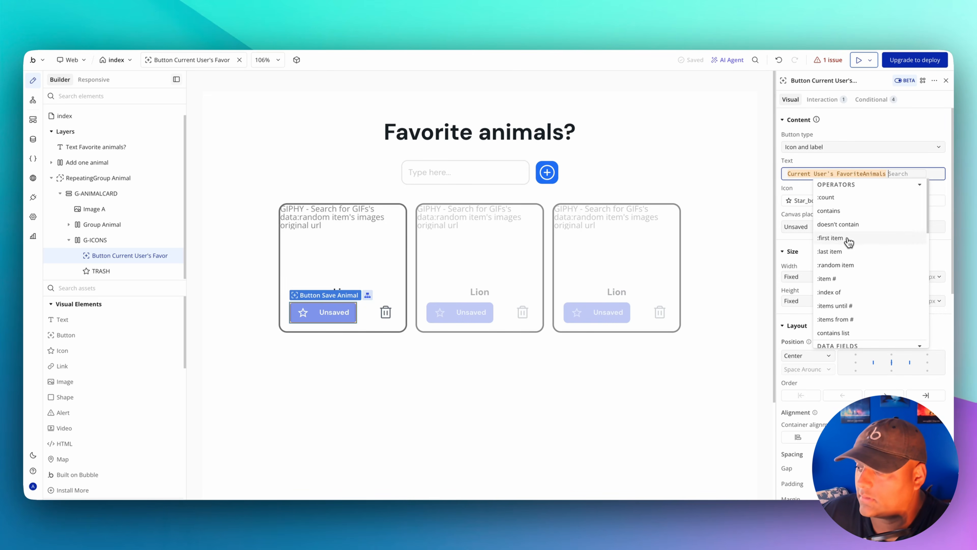
{"action": "left_click", "coordinate": [831, 211]}
{"action": "left_click", "coordinate": [827, 207]}
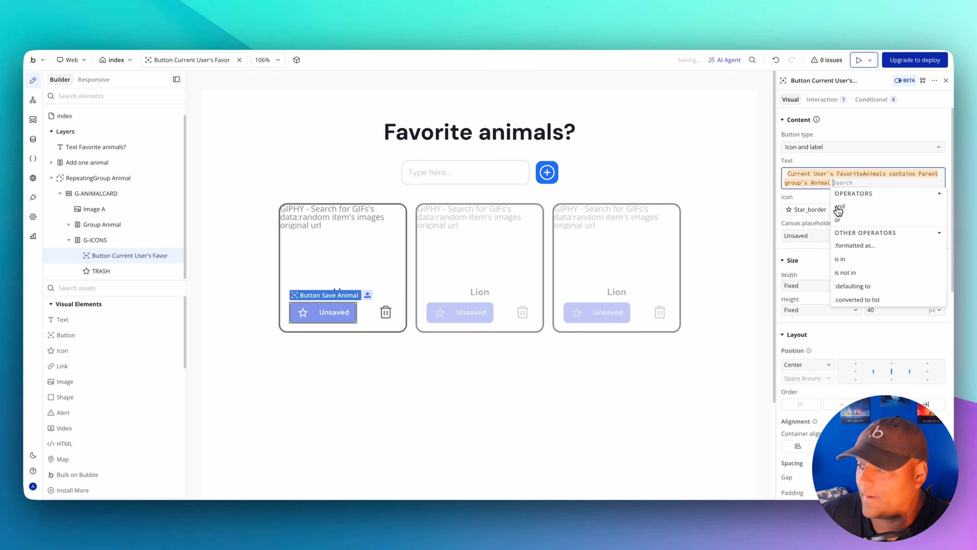
{"action": "left_click", "coordinate": [823, 200]}
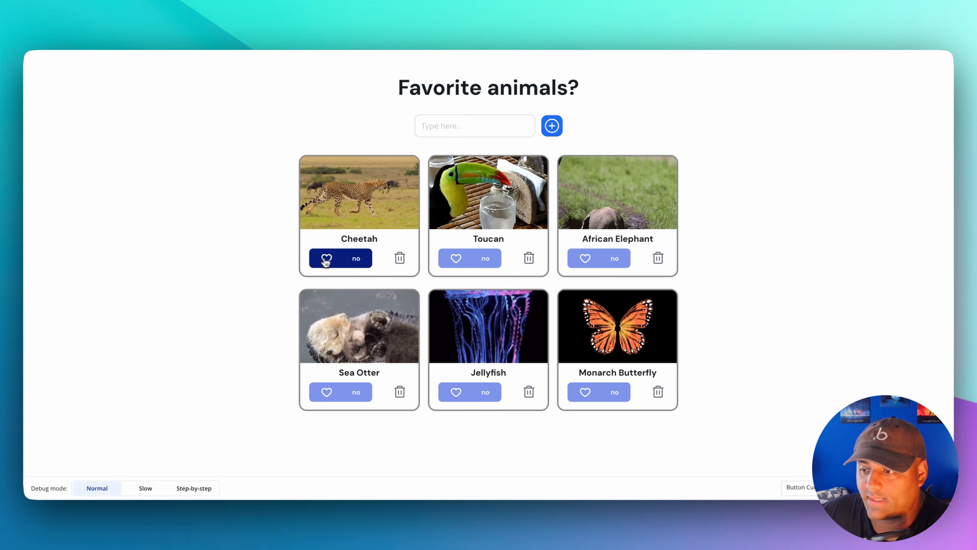
- Test the dynamic button label in the preview by toggling the Cheetah card's save button on and off
{"action": "left_click", "coordinate": [334, 260]}
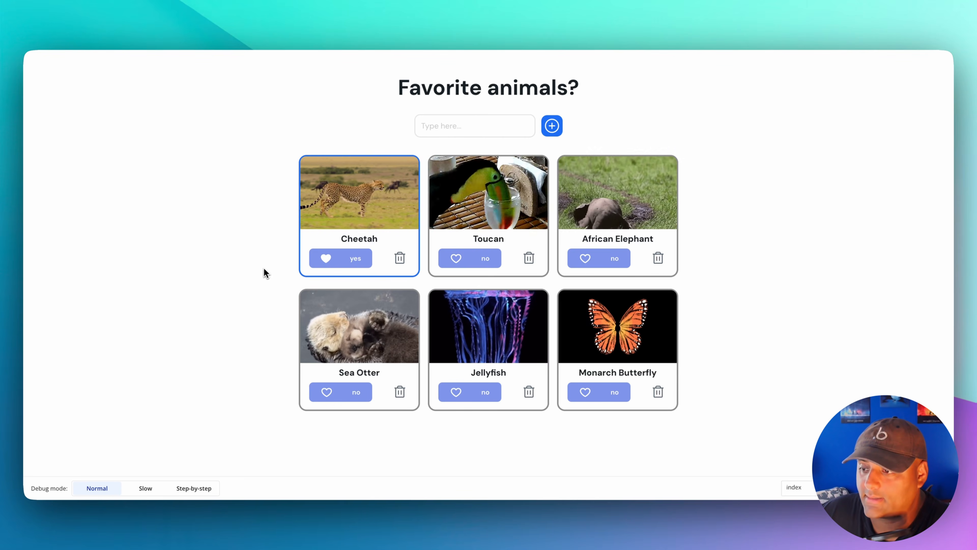
{"action": "left_click", "coordinate": [328, 259]}
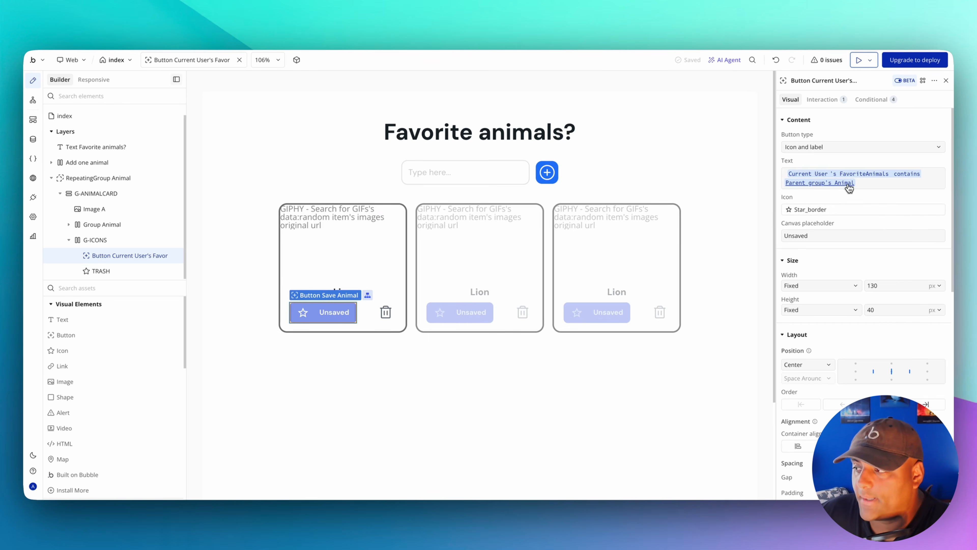
- Review the operators that can extend the save button's text expression, and open the SaveState Button option set
{"action": "left_click", "coordinate": [848, 184]}
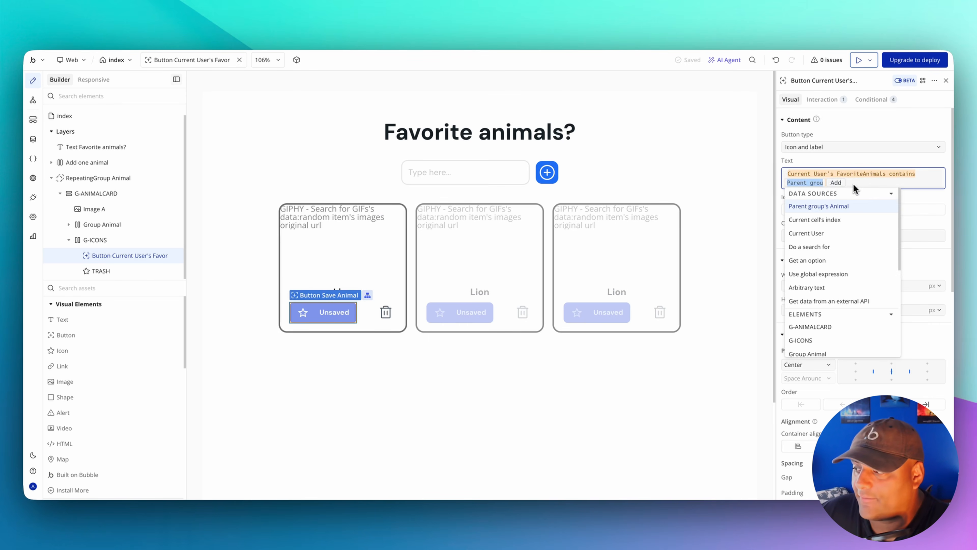
{"action": "left_click", "coordinate": [836, 183]}
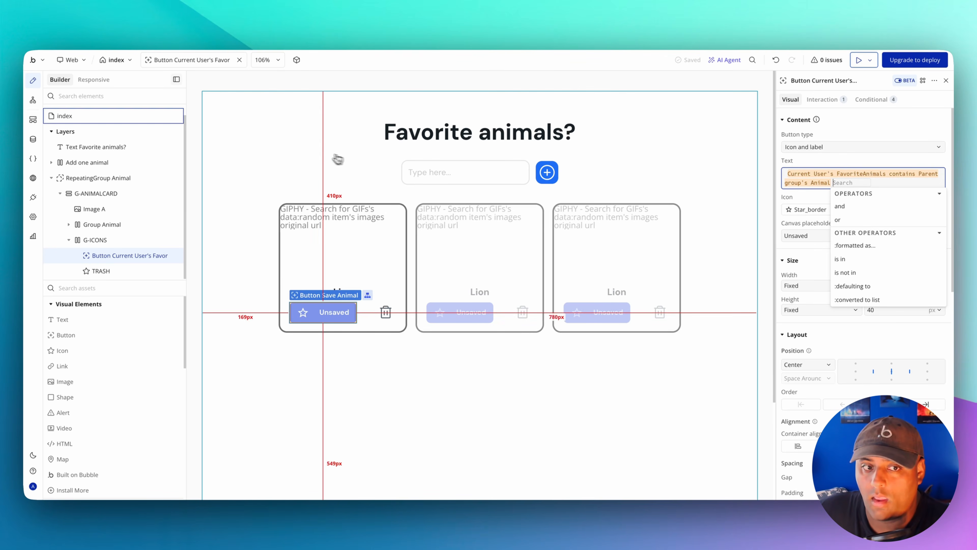
{"action": "left_click", "coordinate": [33, 139]}
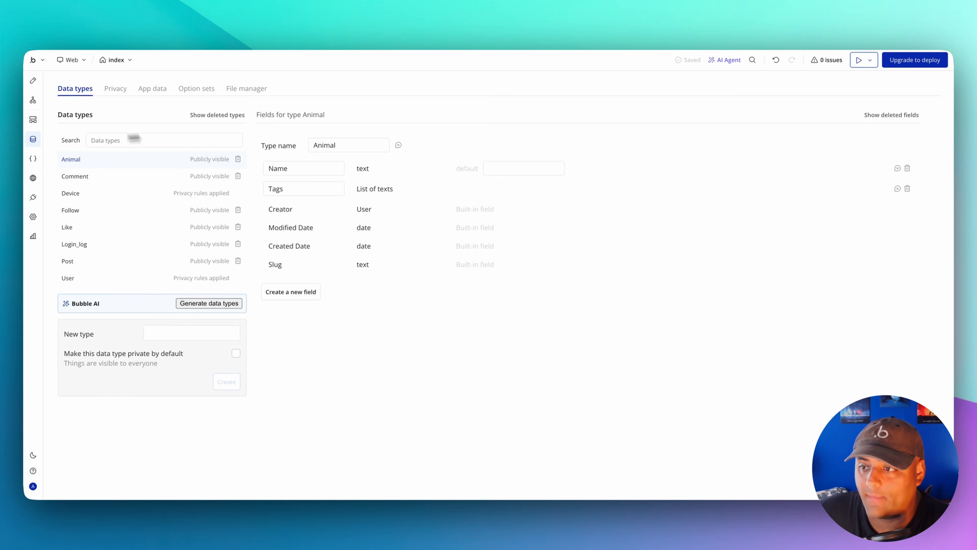
{"action": "left_click", "coordinate": [188, 95]}
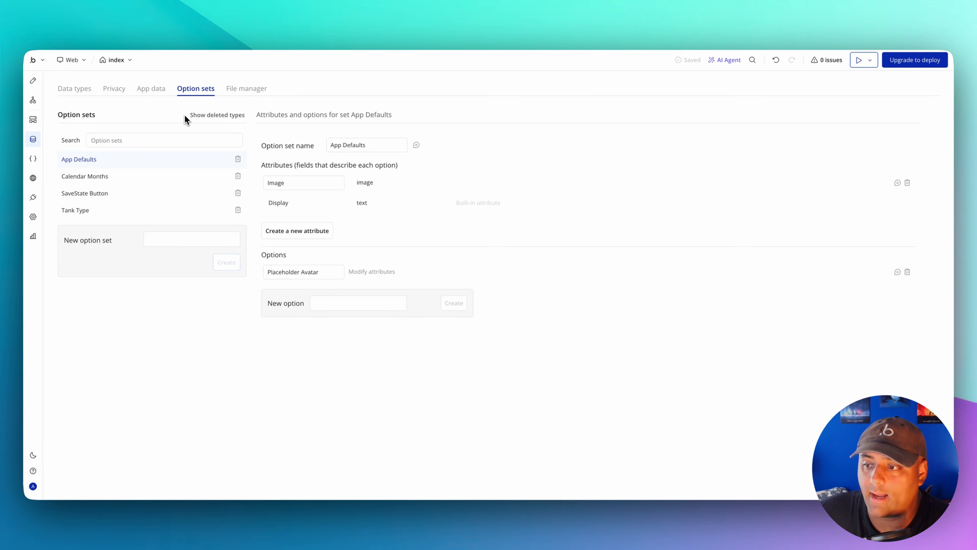
{"action": "left_click", "coordinate": [141, 199]}
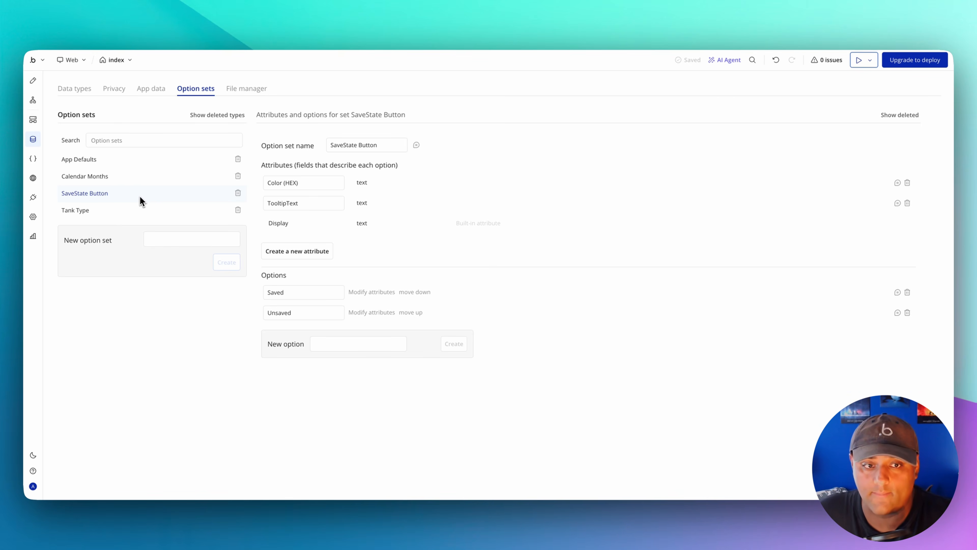
- Examine the Unsaved option's attributes in the SaveState Button option set, and return to the page design
{"action": "left_click", "coordinate": [381, 314]}
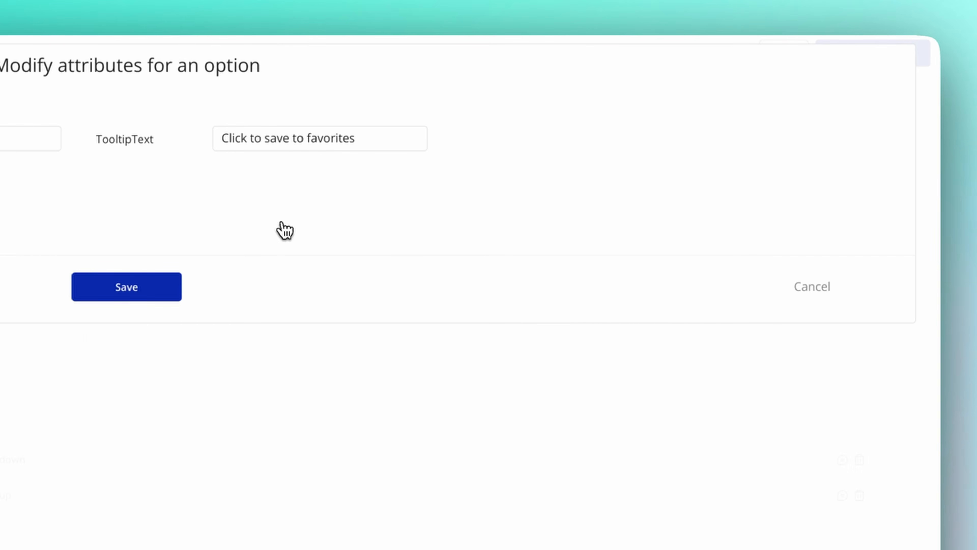
{"action": "left_click", "coordinate": [804, 288]}
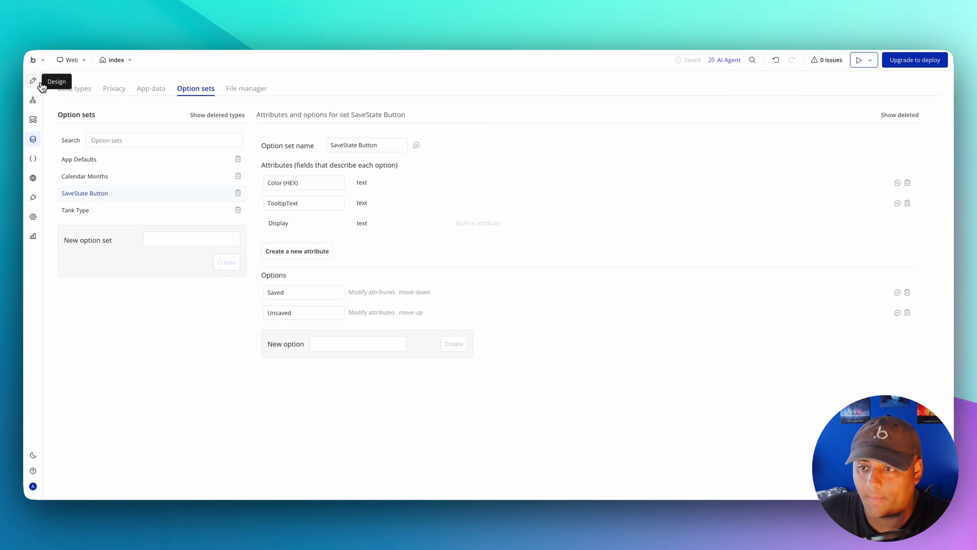
{"action": "left_click", "coordinate": [33, 80]}
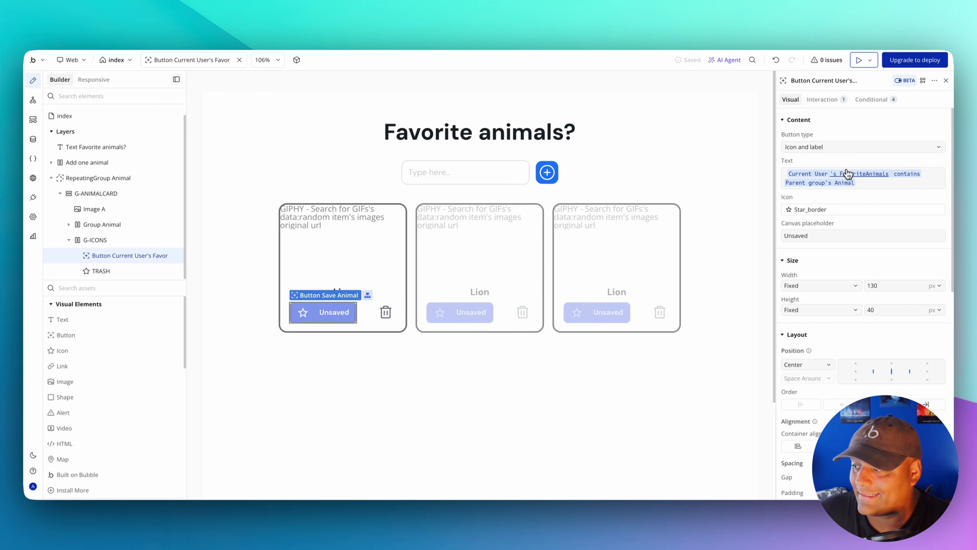
- Extend the save button's text expression with :formatted as, using SaveState Button as the output type
{"action": "left_click", "coordinate": [846, 183]}
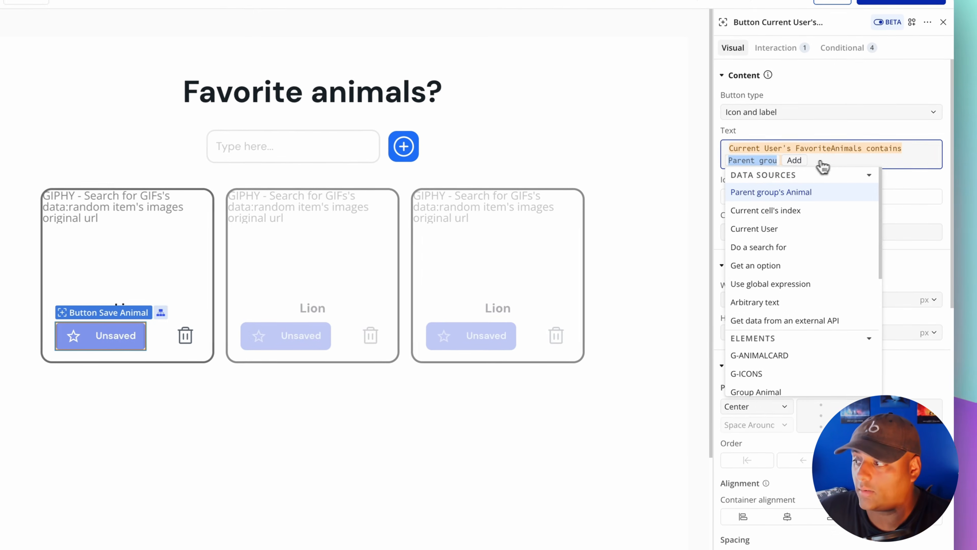
{"action": "key", "text": "Return"}
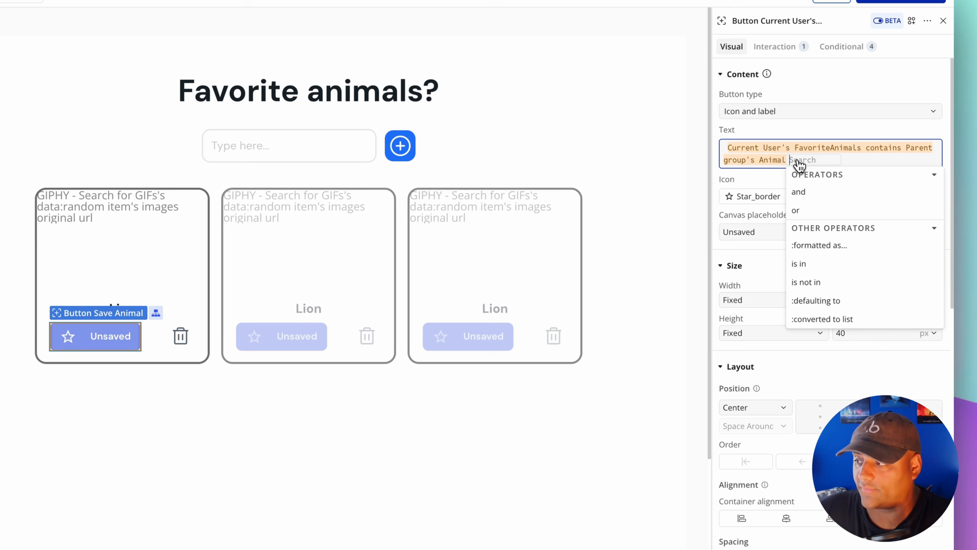
{"action": "left_click", "coordinate": [823, 247]}
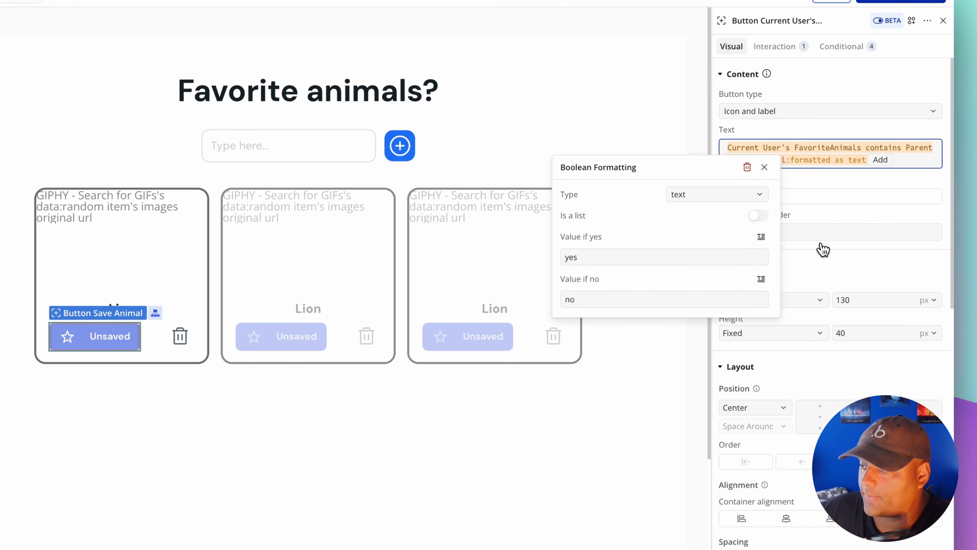
{"action": "left_click", "coordinate": [740, 200]}
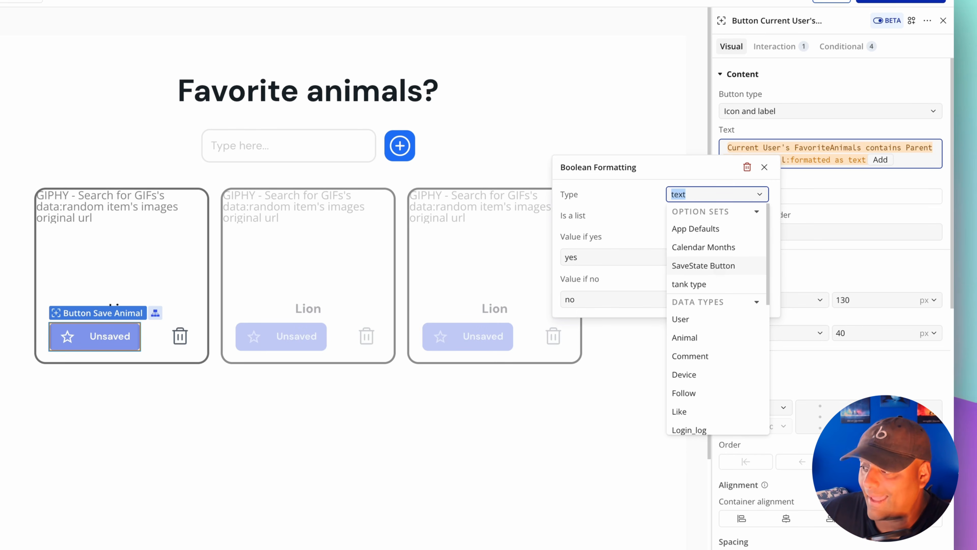
{"action": "left_click", "coordinate": [718, 267]}
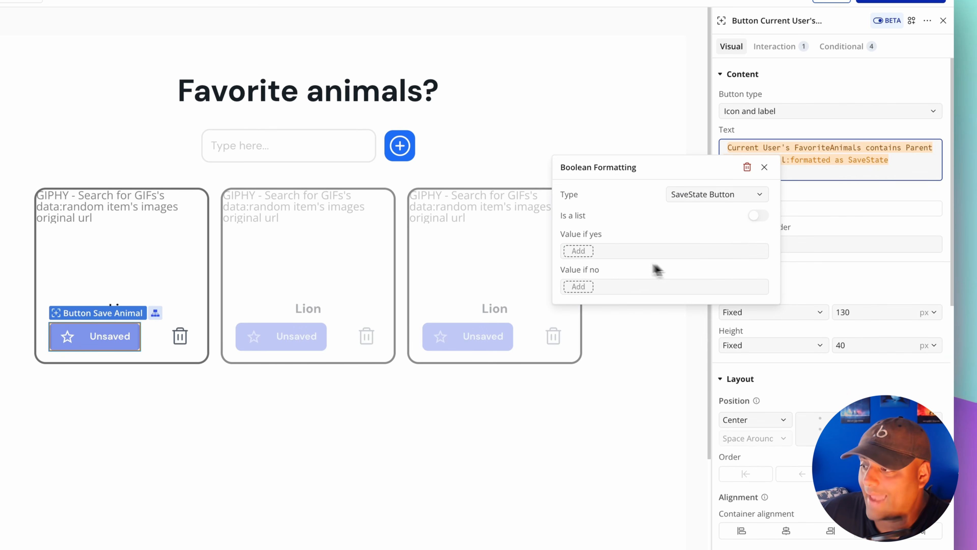
- Set the boolean formatting to return Saved for yes and Unsaved for no
{"action": "left_click", "coordinate": [586, 252]}
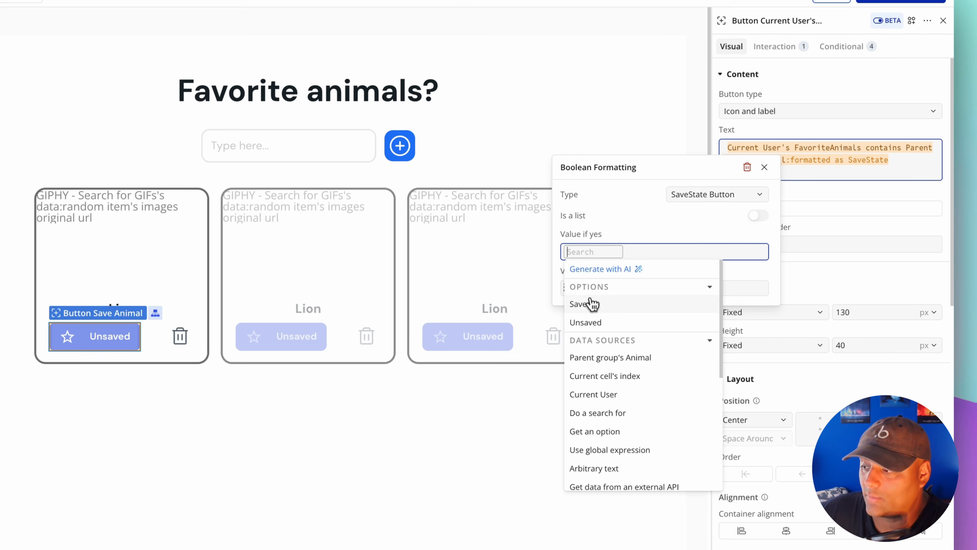
{"action": "left_click", "coordinate": [582, 304]}
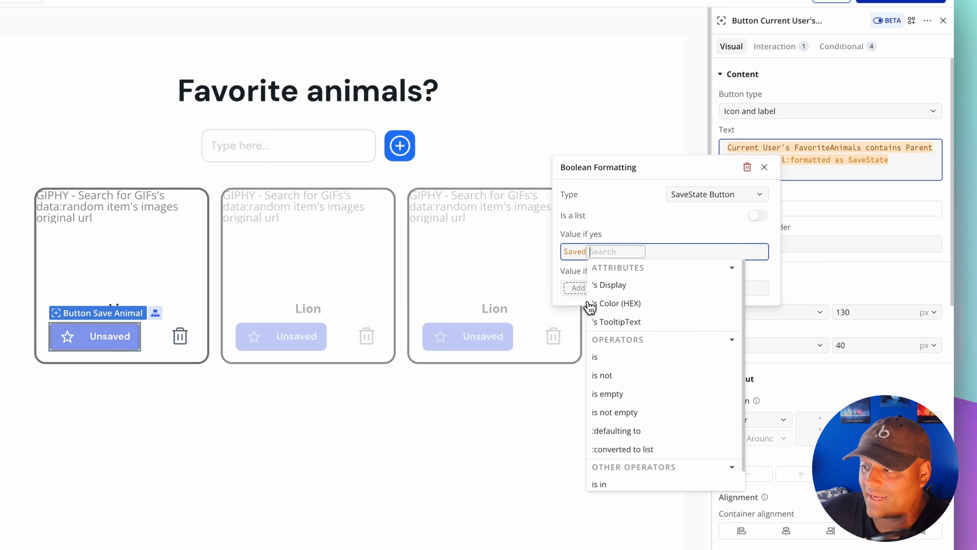
{"action": "left_click", "coordinate": [572, 287]}
{"action": "left_click", "coordinate": [610, 359]}
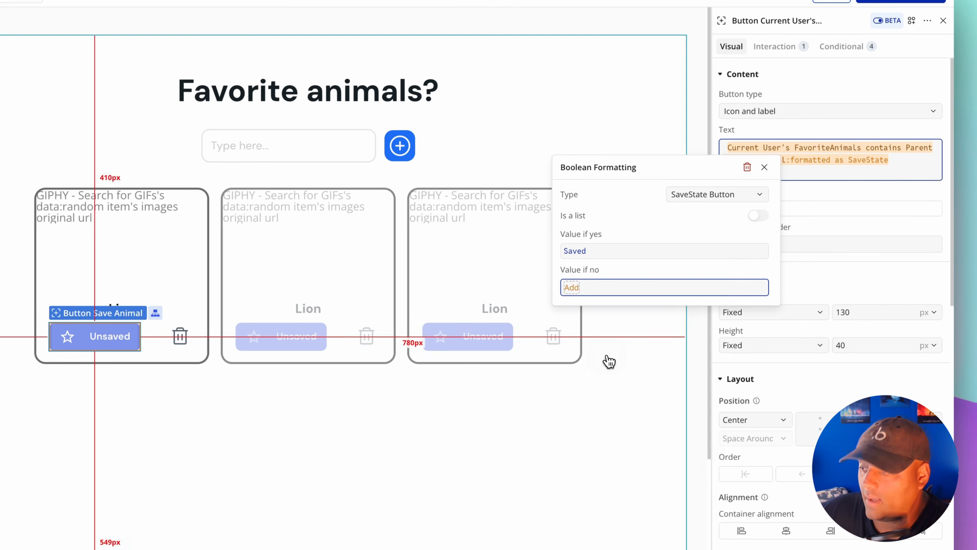
{"action": "left_click", "coordinate": [631, 240]}
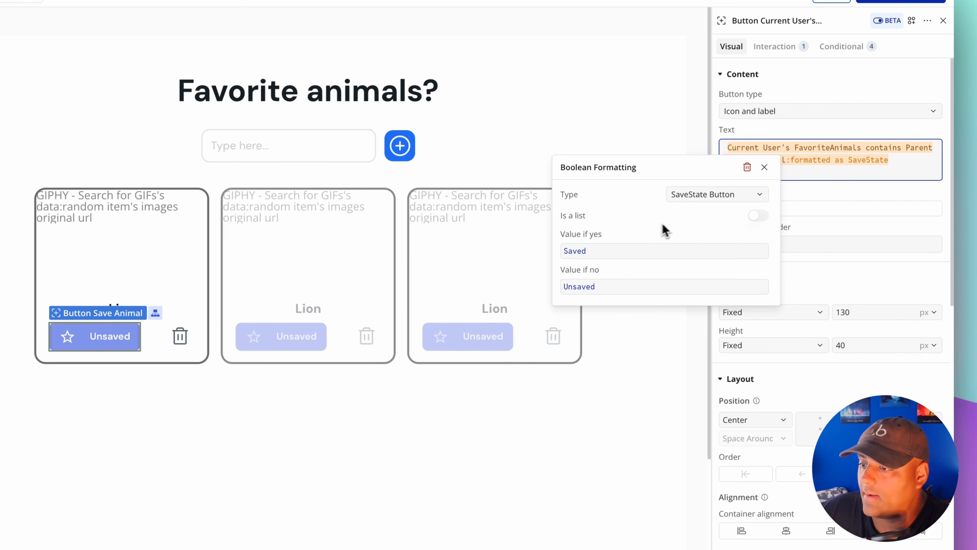
{"action": "left_click", "coordinate": [842, 198]}
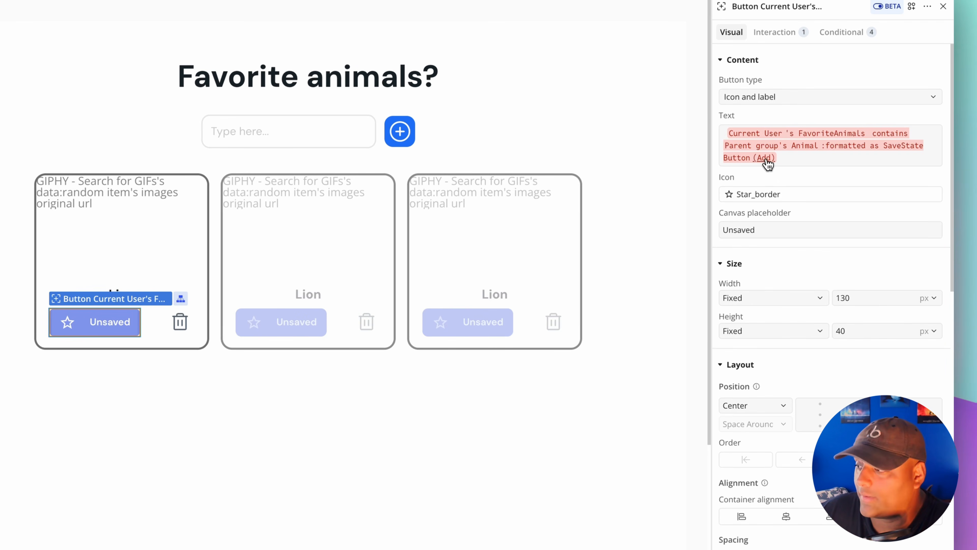
- Complete the save button's text expression with the option's 's Display attribute
{"action": "left_click", "coordinate": [767, 159]}
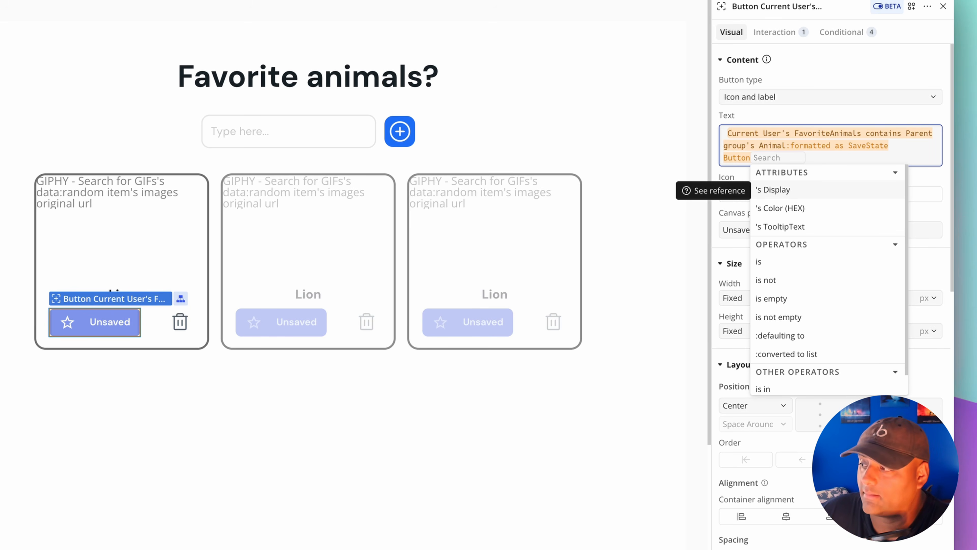
{"action": "left_click", "coordinate": [796, 190]}
{"action": "left_click", "coordinate": [744, 181]}
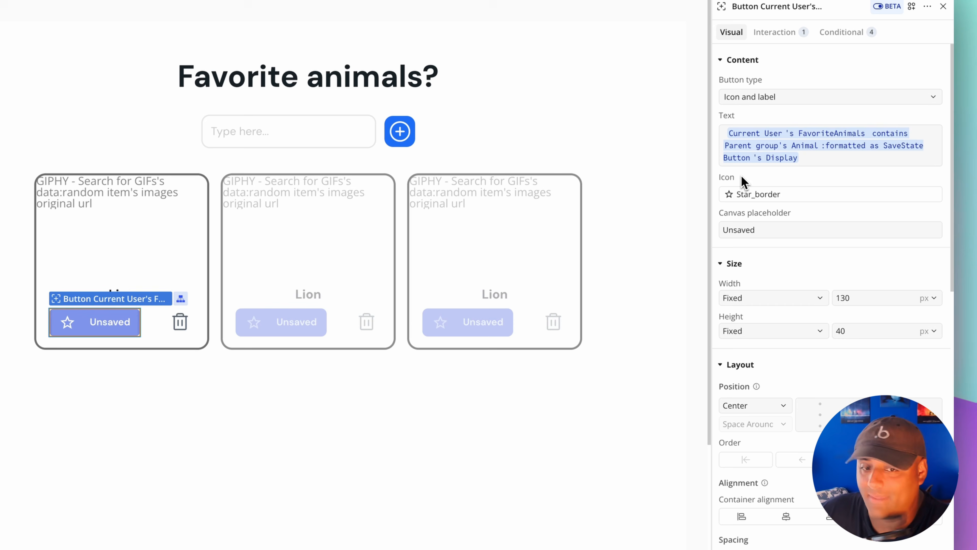
- Copy the save button's text expression and paste it as the button's dynamic background color
{"action": "right_click", "coordinate": [756, 133]}
{"action": "left_click", "coordinate": [777, 146]}
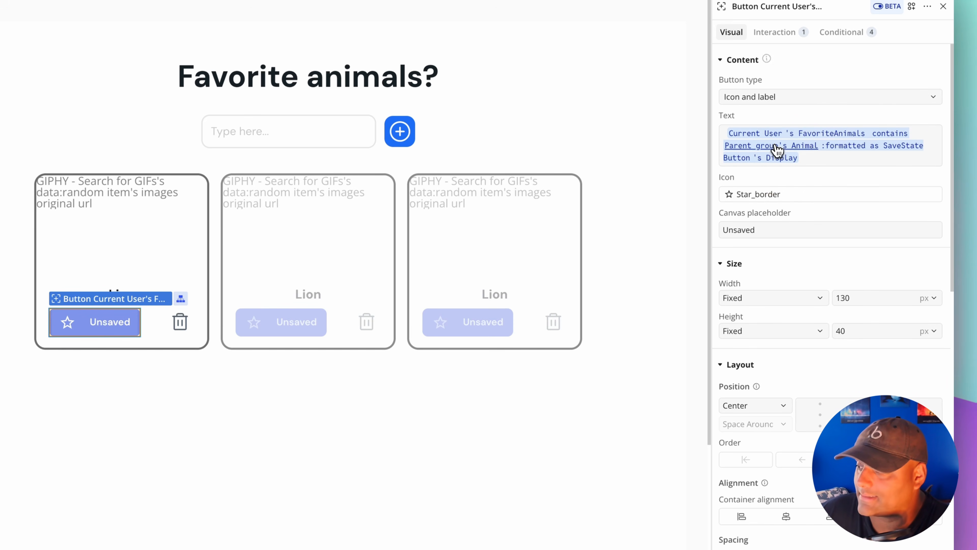
{"action": "scroll", "coordinate": [790, 290], "scroll_direction": "down", "scroll_amount": 12}
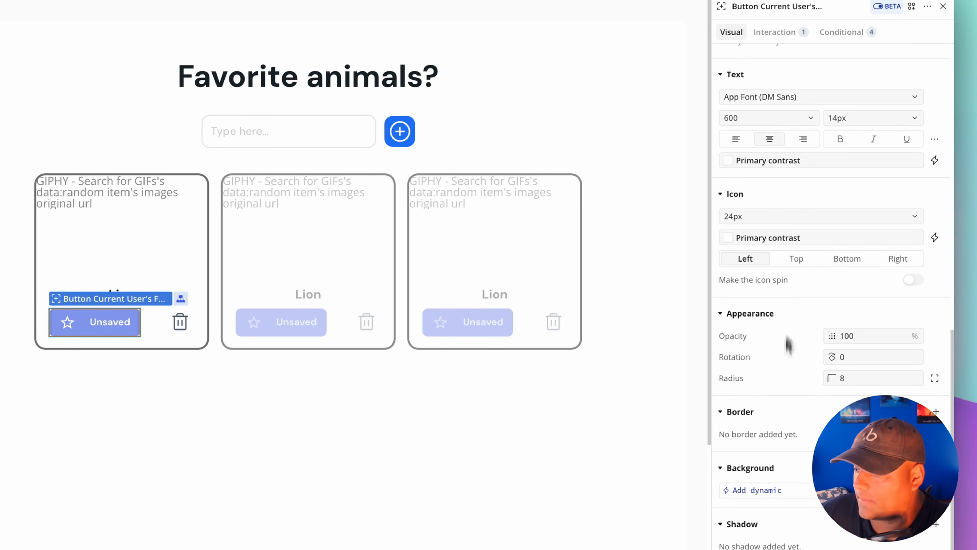
{"action": "left_click", "coordinate": [761, 443]}
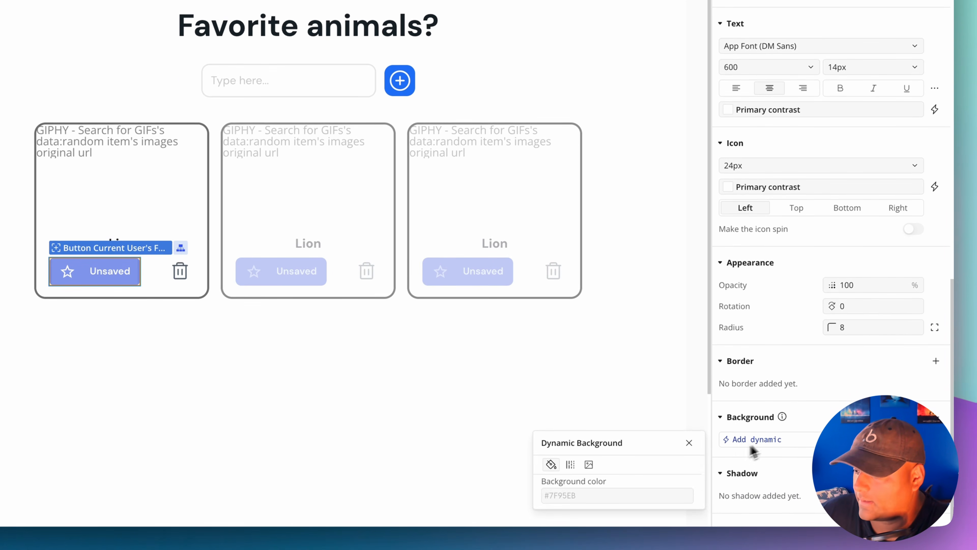
{"action": "left_click", "coordinate": [572, 496]}
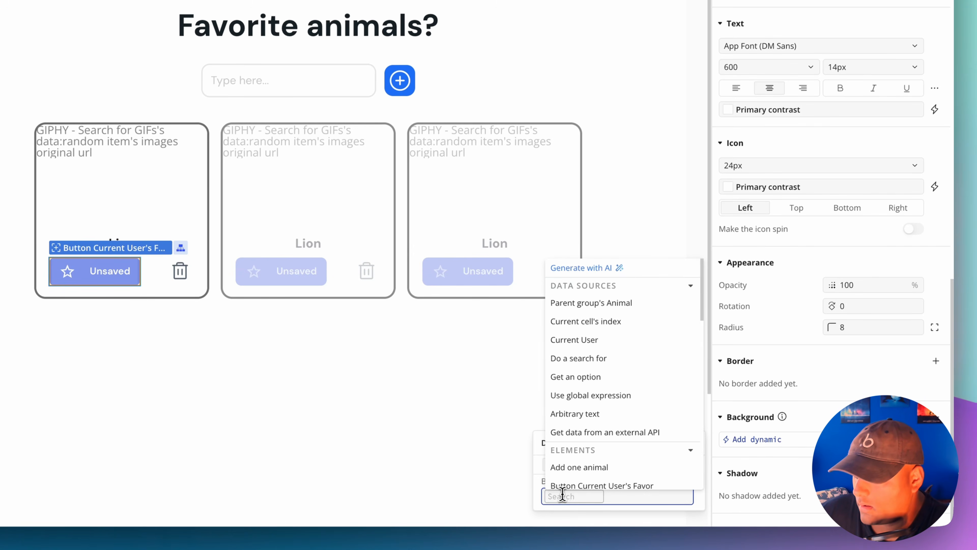
{"action": "right_click", "coordinate": [561, 495]}
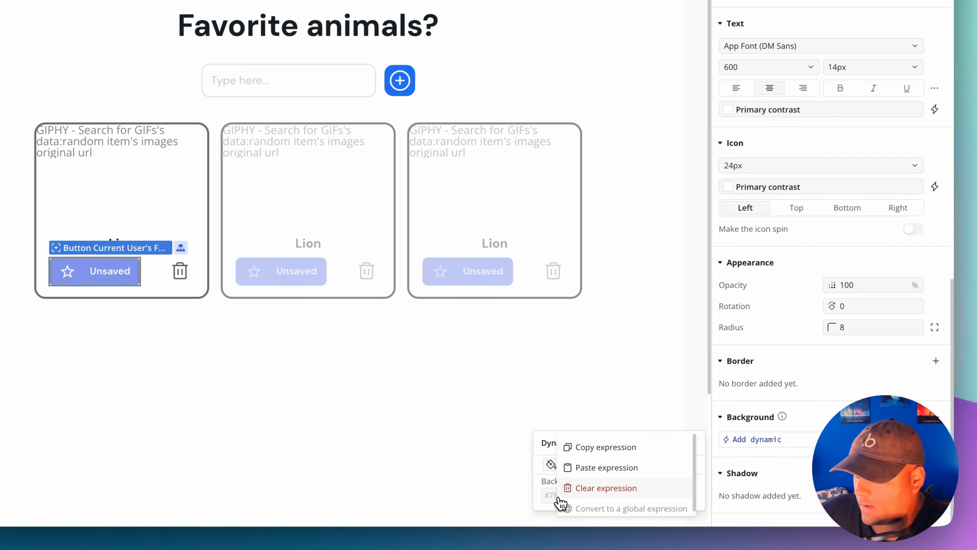
{"action": "left_click", "coordinate": [585, 468]}
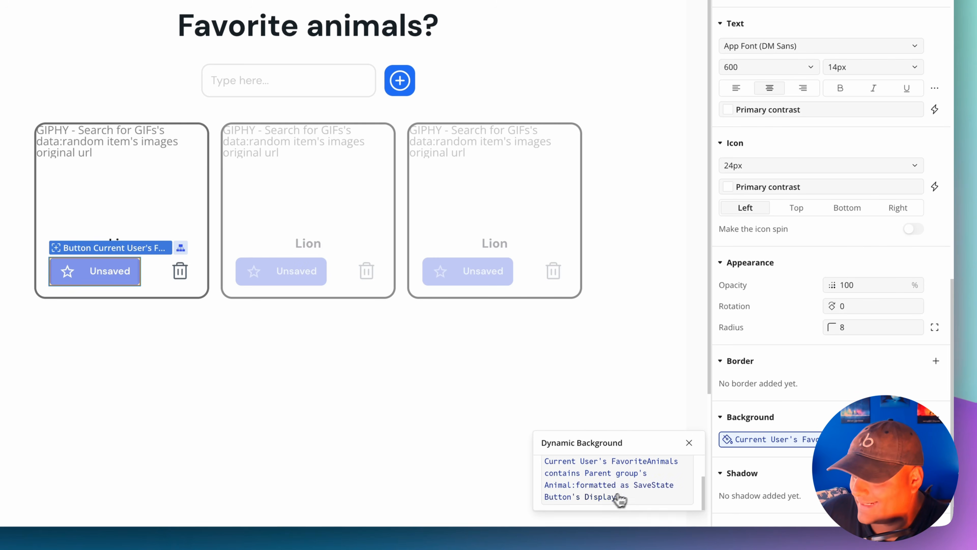
- Change the attribute at the end of the background color expression to 's Color (HEX)
{"action": "left_click", "coordinate": [604, 497]}
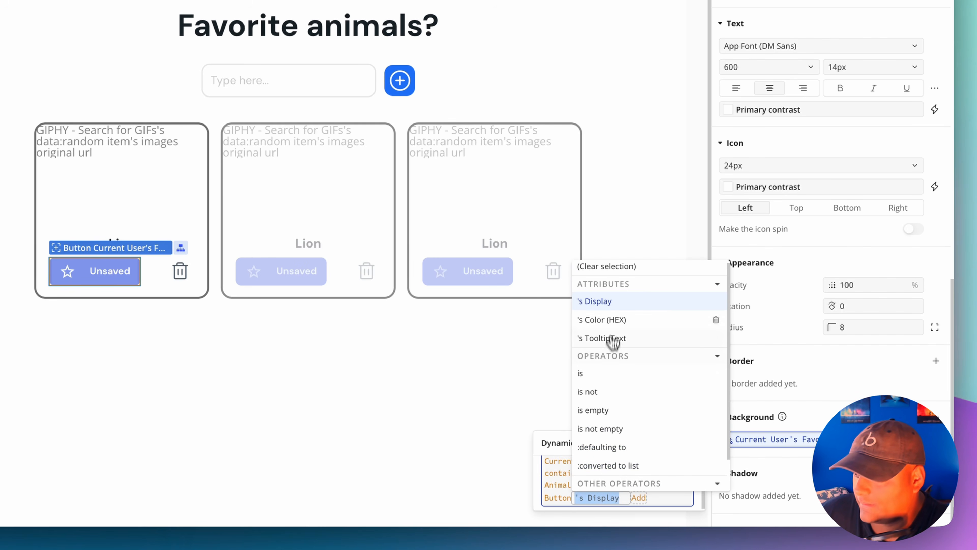
{"action": "left_click", "coordinate": [612, 321]}
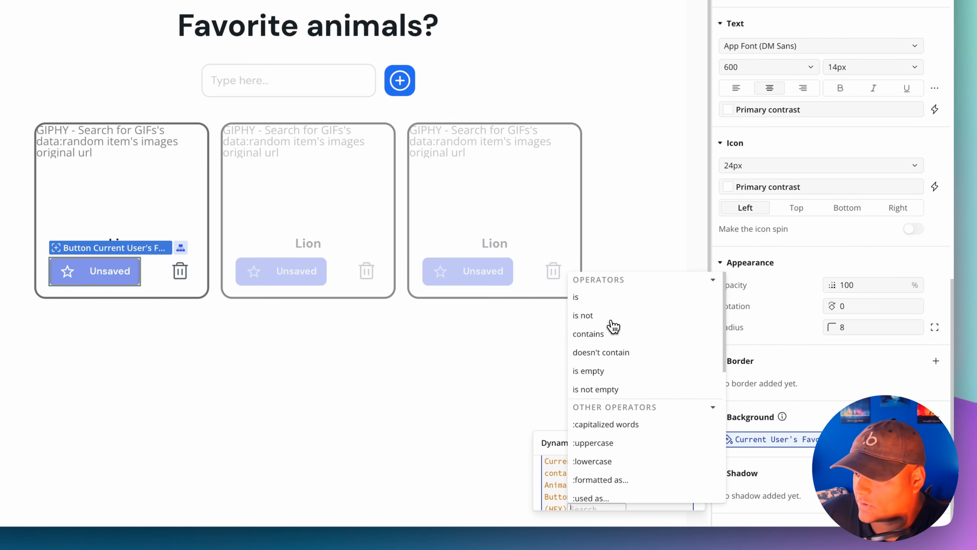
{"action": "left_click", "coordinate": [781, 364]}
- Paste the copied expression as the save button's tooltip text and change its final attribute to 's TooltipText
{"action": "left_click", "coordinate": [767, 66]}
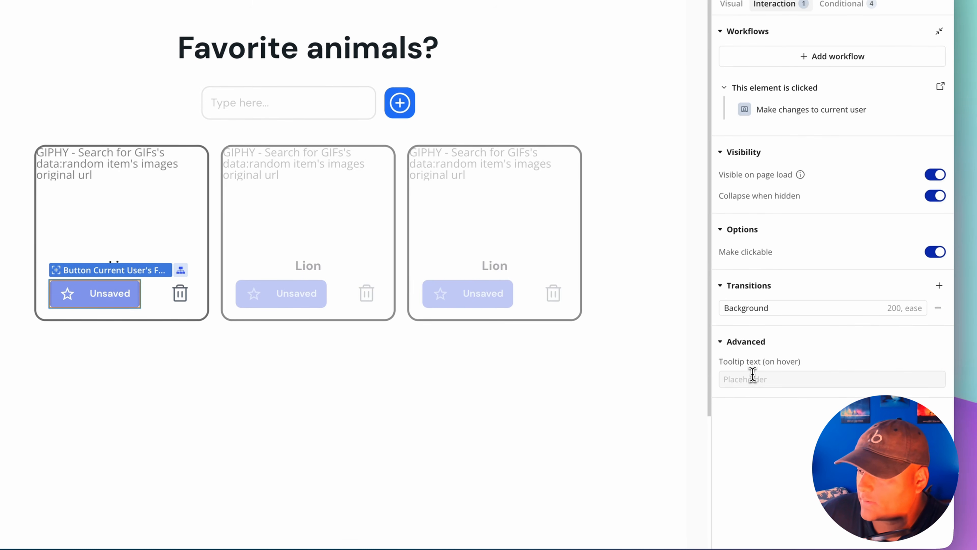
{"action": "left_click", "coordinate": [729, 385]}
{"action": "left_click", "coordinate": [708, 379]}
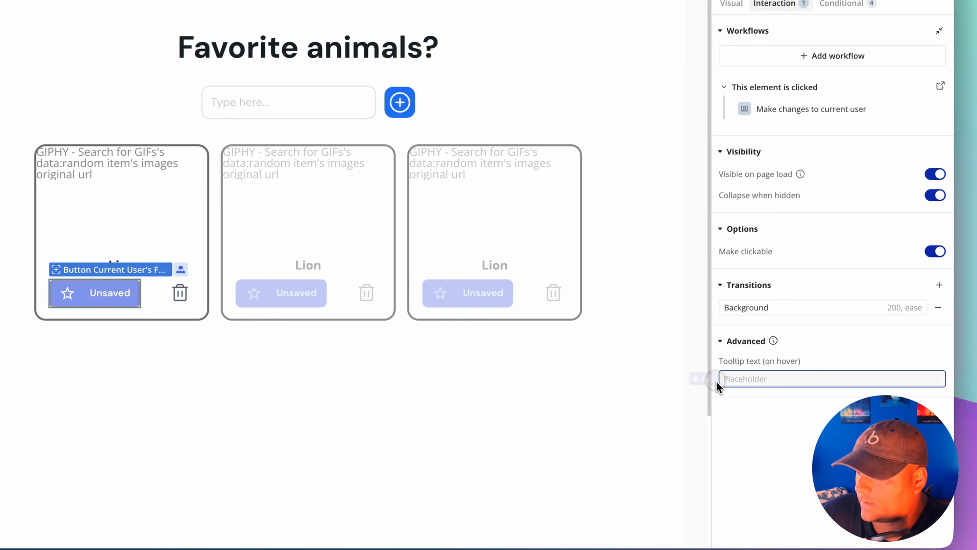
{"action": "right_click", "coordinate": [745, 379]}
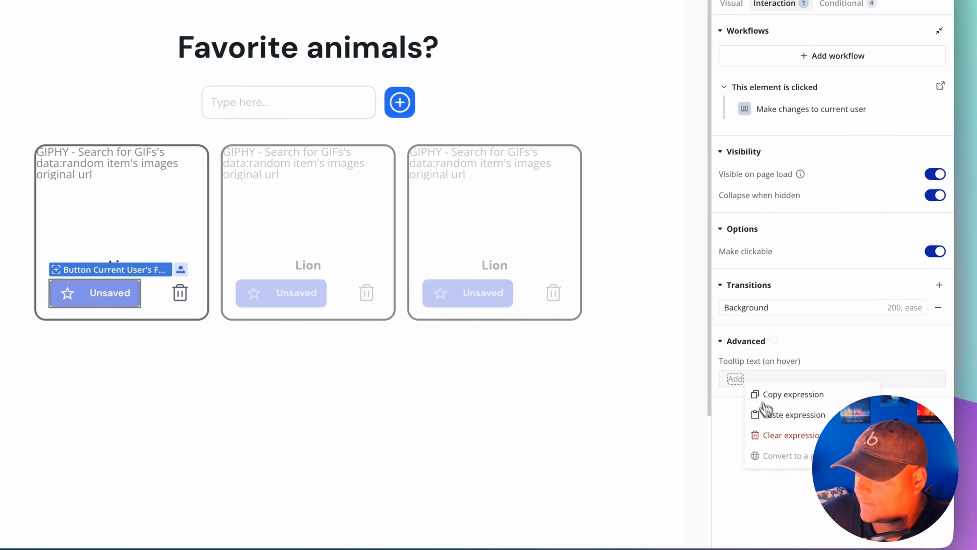
{"action": "left_click", "coordinate": [773, 414]}
{"action": "left_click", "coordinate": [786, 405]}
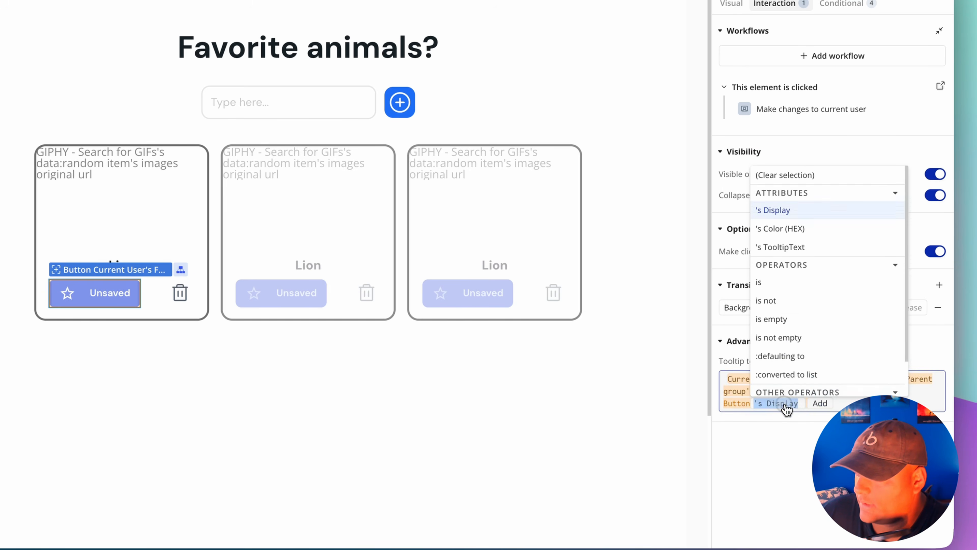
{"action": "left_click", "coordinate": [784, 244]}
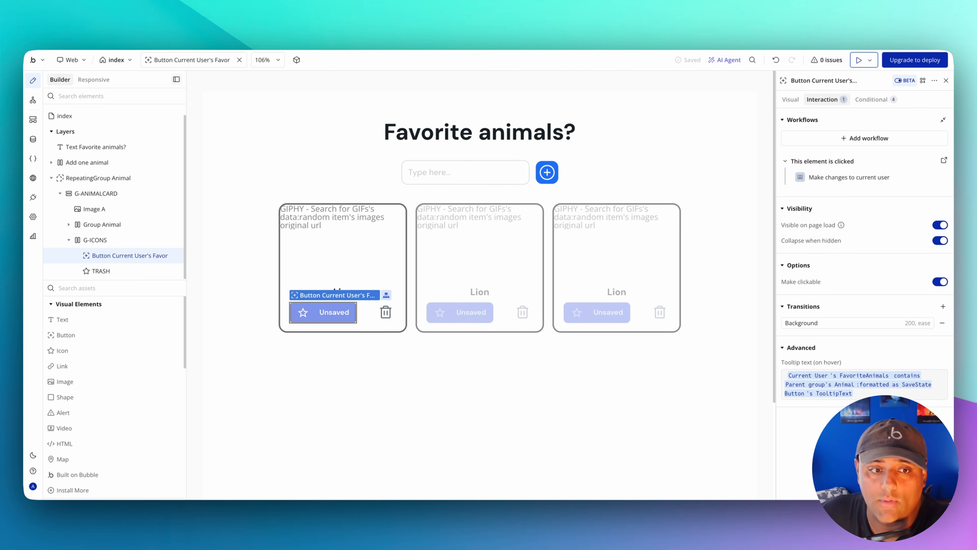
- Preview the app, and review the types available for the boolean formatting in the save button's text
{"action": "left_click", "coordinate": [859, 60]}
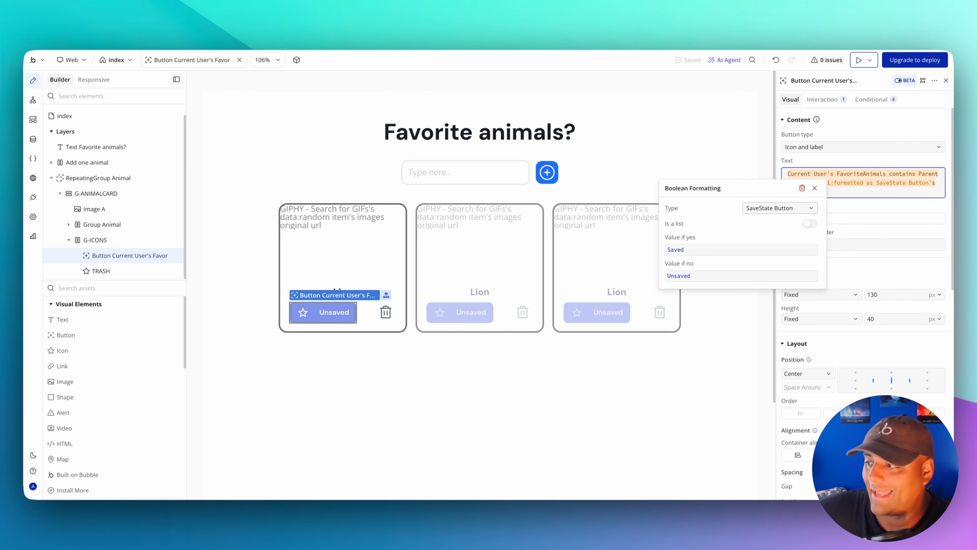
{"action": "left_click", "coordinate": [811, 210]}
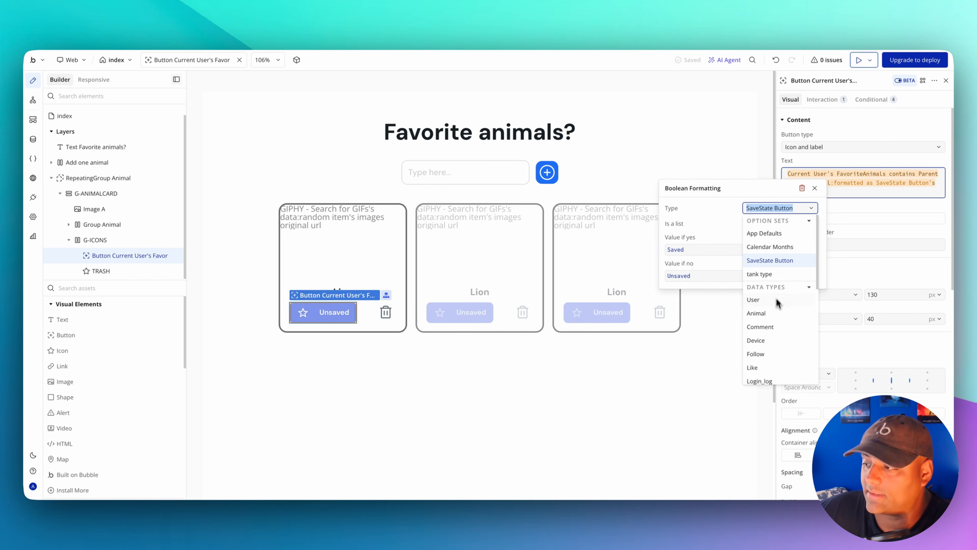
{"action": "scroll", "coordinate": [776, 302], "scroll_direction": "down", "scroll_amount": 1}
{"action": "scroll", "coordinate": [779, 279], "scroll_direction": "down", "scroll_amount": 4}
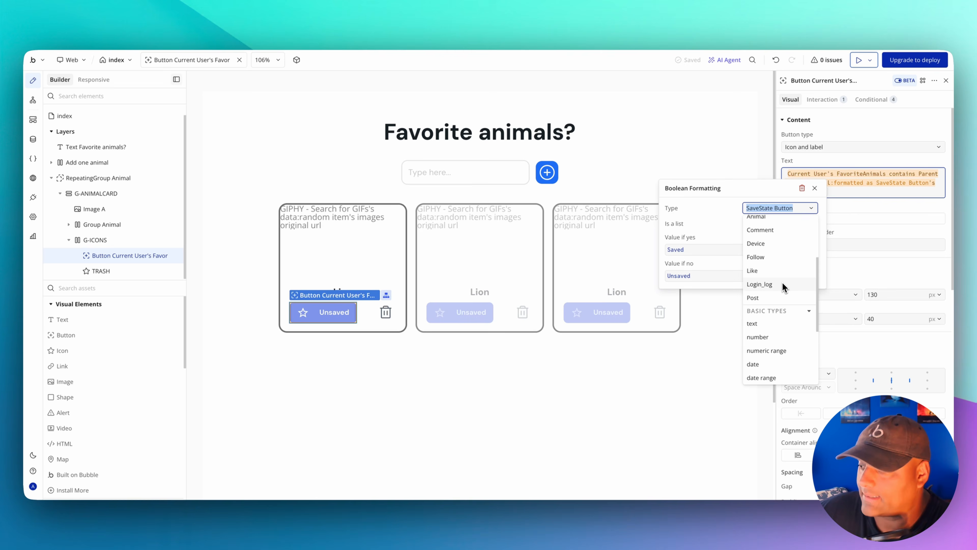
{"action": "scroll", "coordinate": [782, 284], "scroll_direction": "down", "scroll_amount": 2}
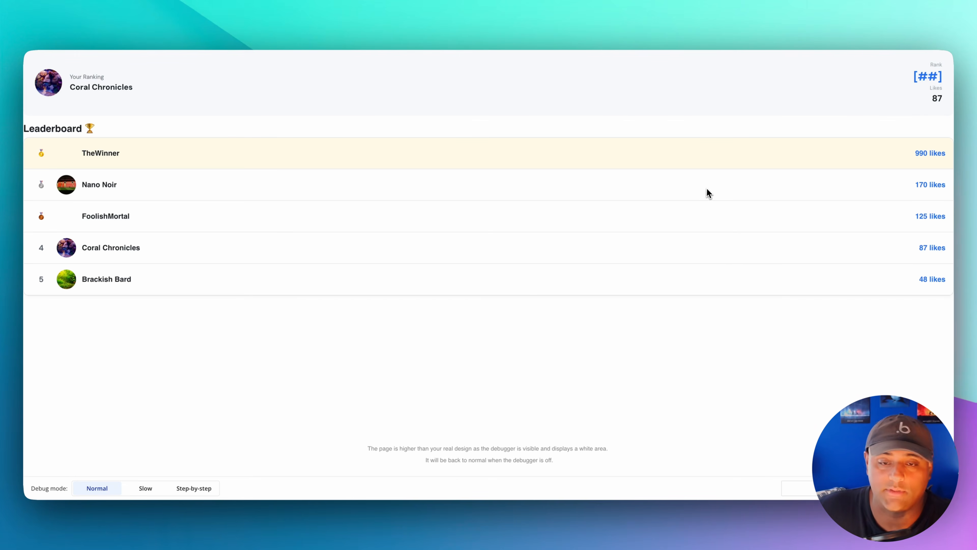
- Inspect the Rank placeholder in the leaderboard preview, and open the leaderboard list repeating group's properties in the editor
{"action": "left_click_drag", "start_coordinate": [914, 78], "coordinate": [947, 82]}
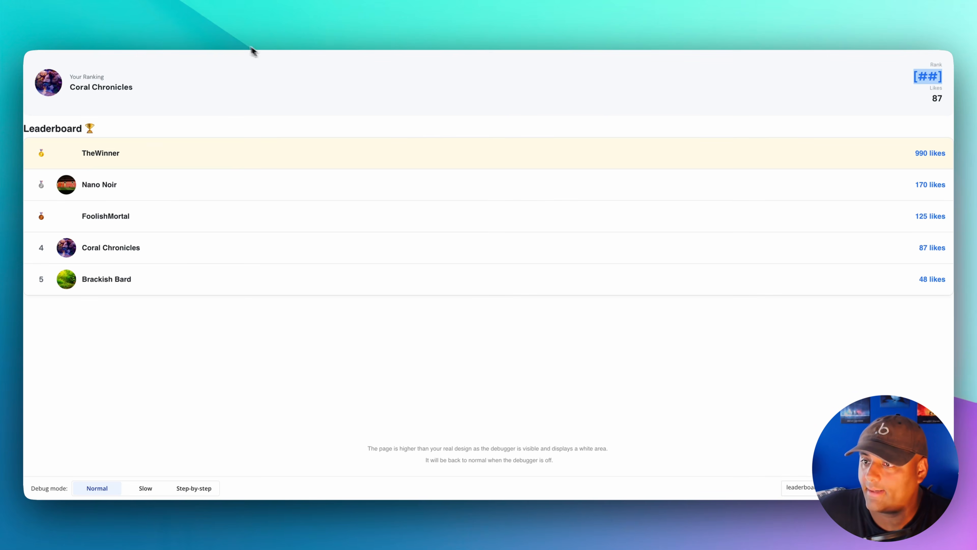
{"action": "left_click", "coordinate": [132, 7]}
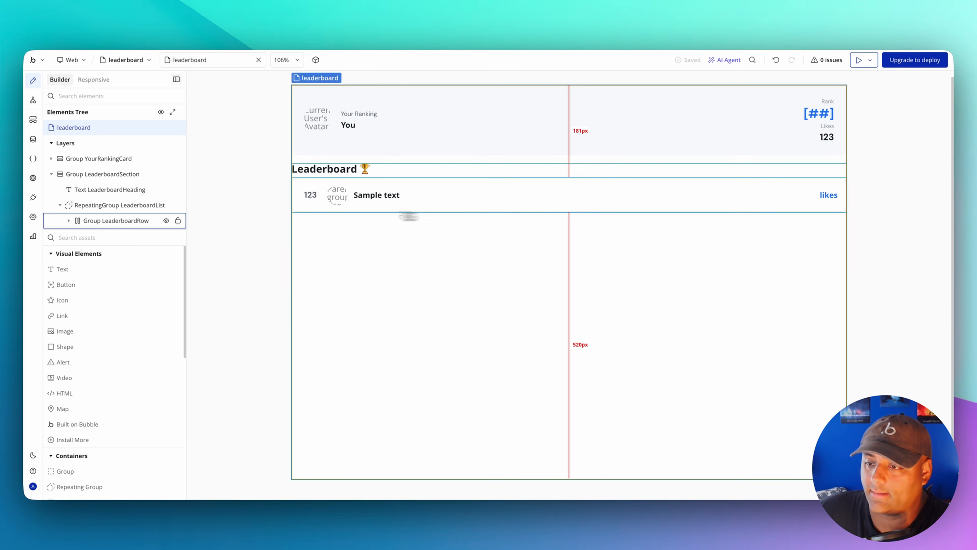
{"action": "left_click", "coordinate": [102, 205]}
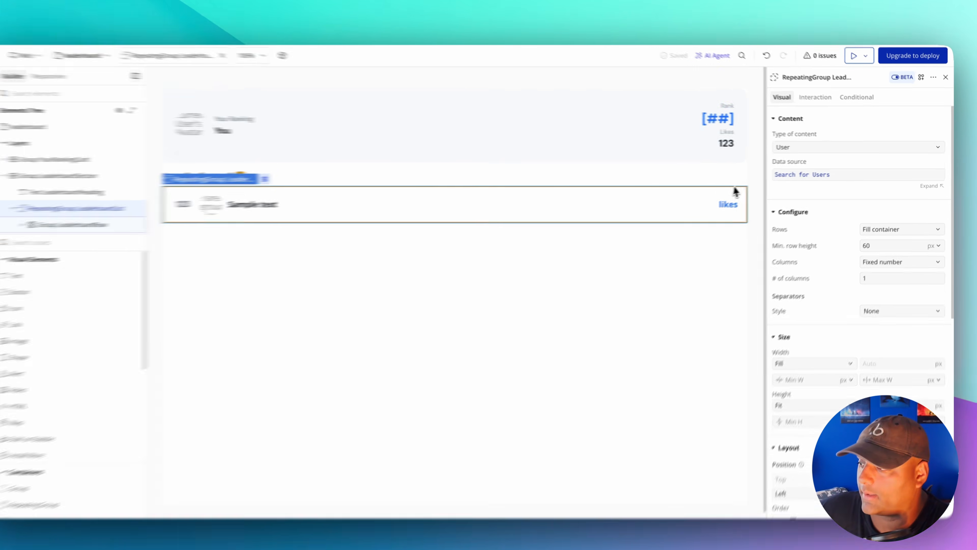
- Review the leaderboard list's data source, and replace the [##] rank placeholder text with a dynamic search for Users
{"action": "left_click", "coordinate": [787, 173]}
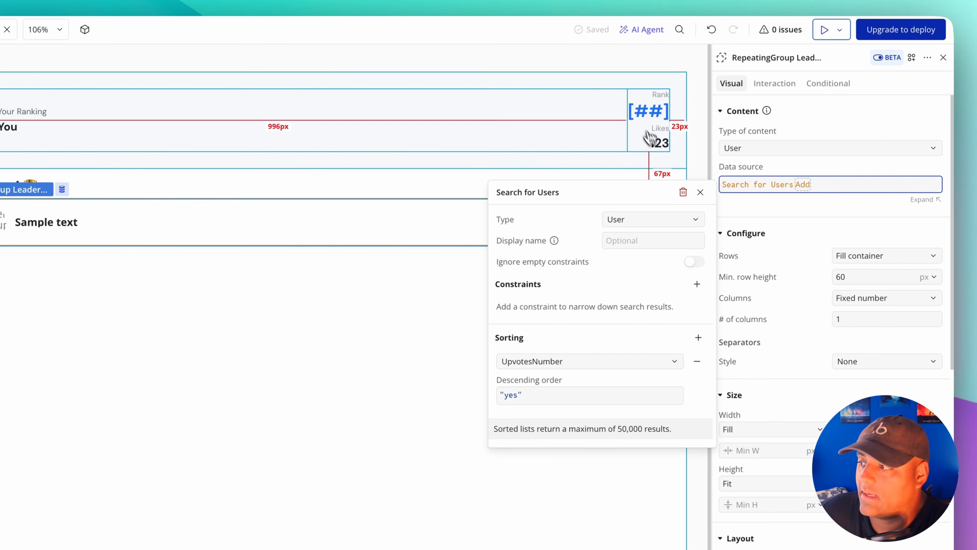
{"action": "left_click", "coordinate": [647, 111]}
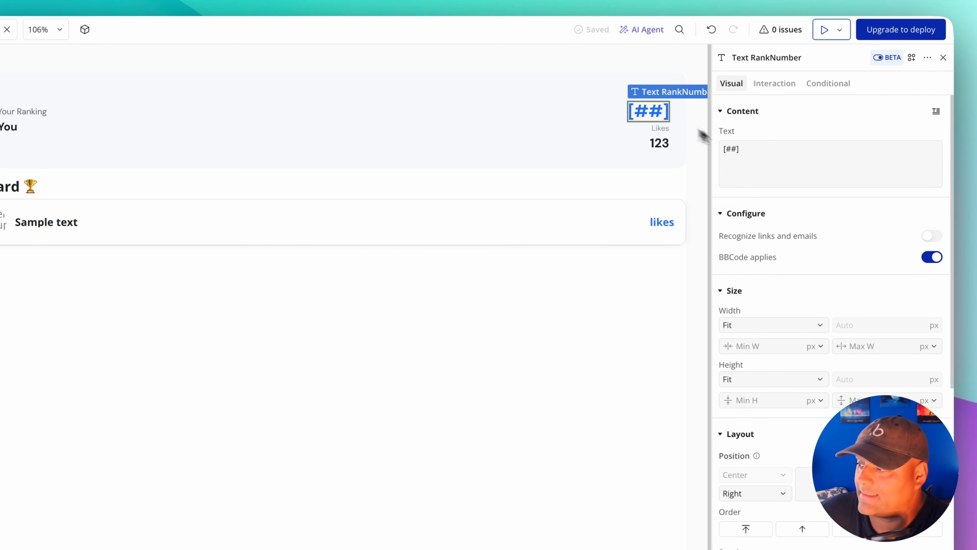
{"action": "left_click", "coordinate": [736, 143]}
{"action": "left_click", "coordinate": [704, 151]}
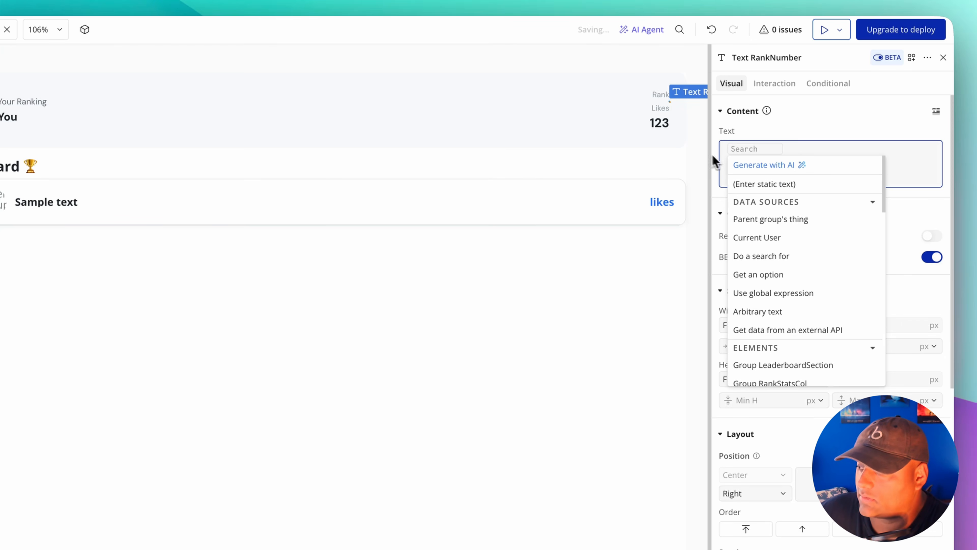
{"action": "left_click", "coordinate": [768, 257]}
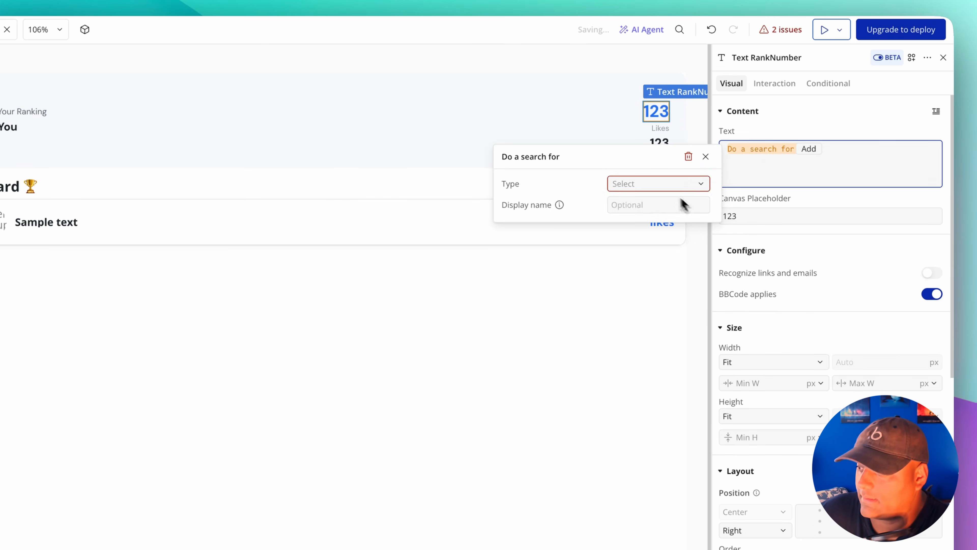
{"action": "left_click", "coordinate": [668, 189]}
{"action": "left_click", "coordinate": [597, 220]}
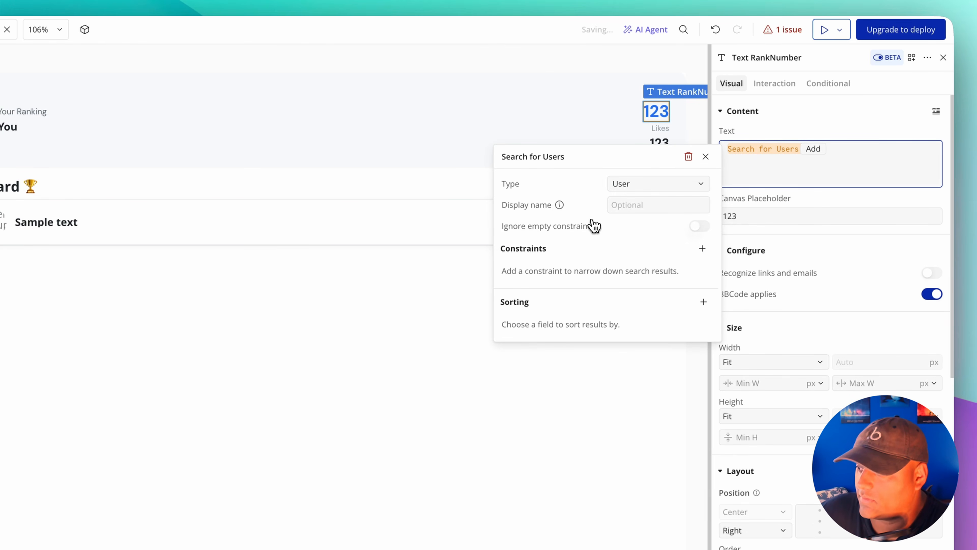
- Sort the rank text's user search by UpvotesNumber with descending order set to "yes"
{"action": "left_click", "coordinate": [704, 301]}
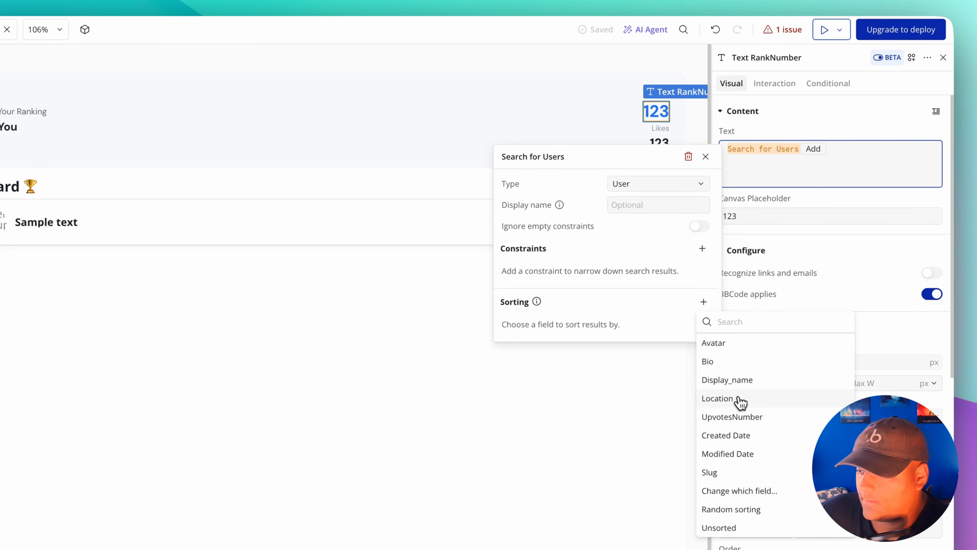
{"action": "left_click", "coordinate": [732, 417]}
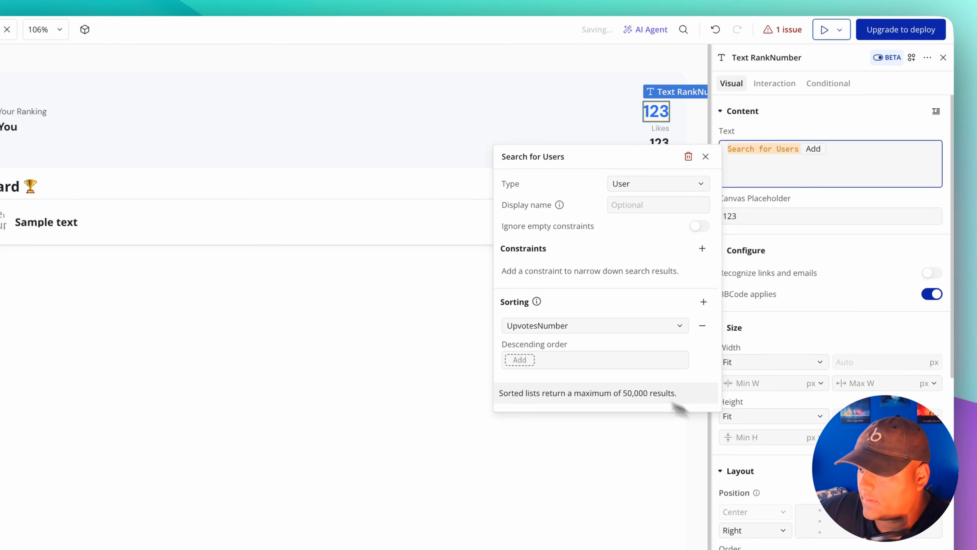
{"action": "left_click", "coordinate": [521, 361]}
{"action": "left_click", "coordinate": [524, 412]}
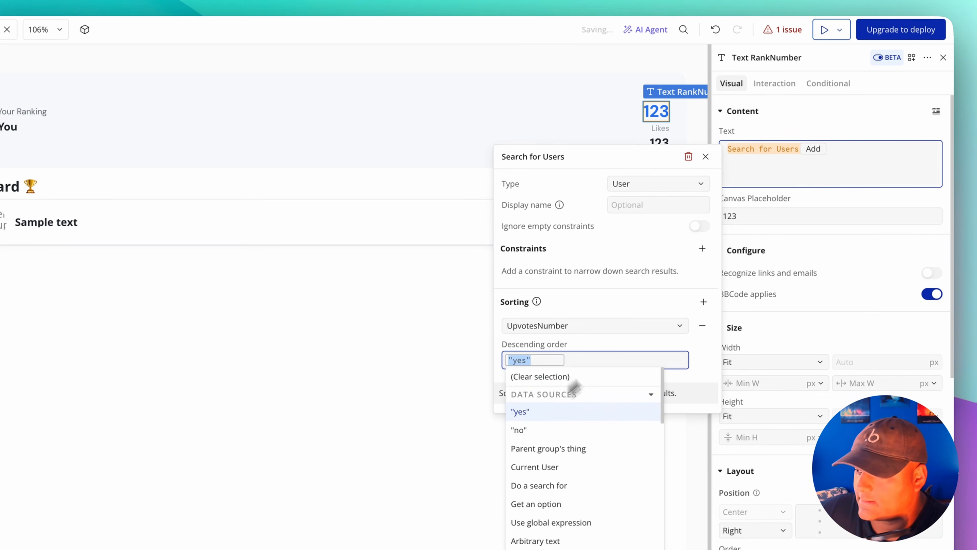
{"action": "left_click", "coordinate": [637, 310]}
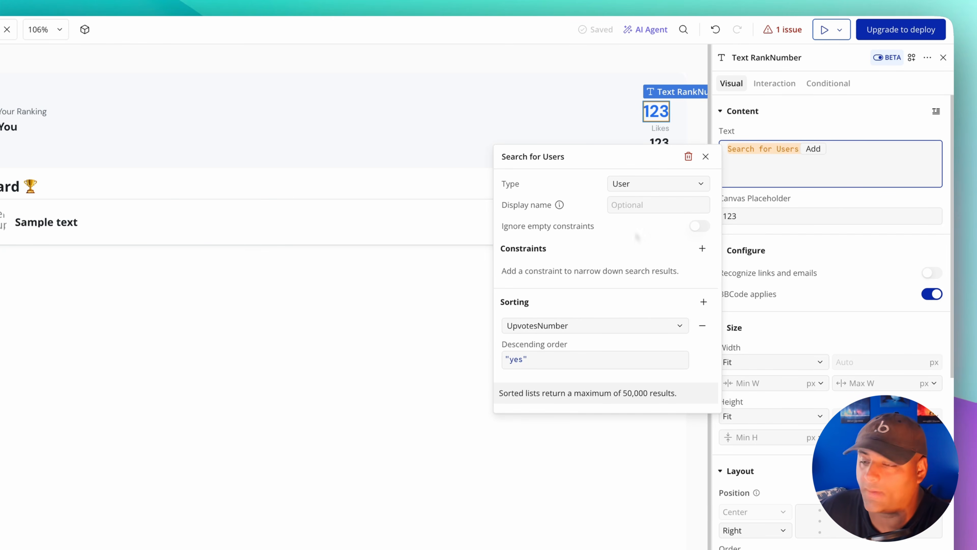
- Extend the rank text's user search with :index of and Current User as its argument
{"action": "left_click", "coordinate": [809, 150]}
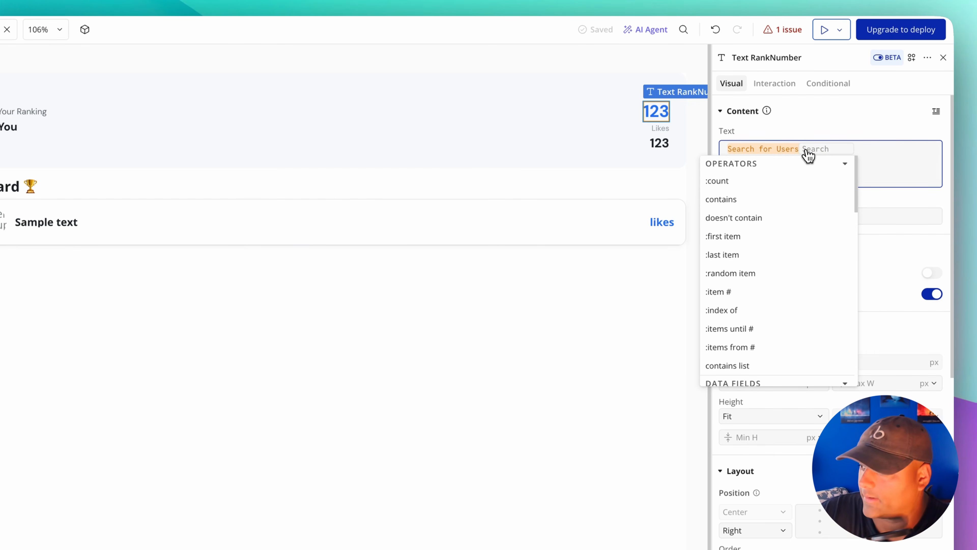
{"action": "left_click", "coordinate": [754, 310]}
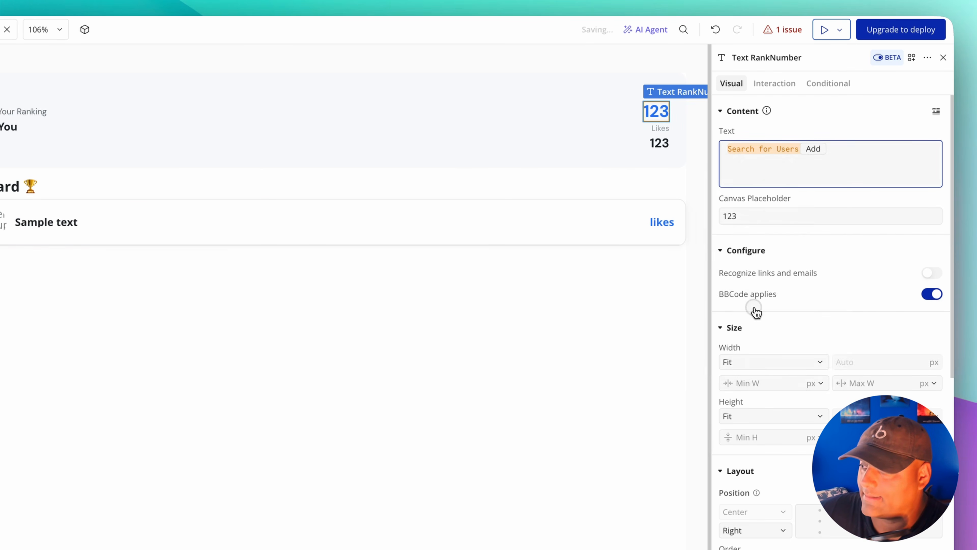
{"action": "left_click", "coordinate": [741, 286]}
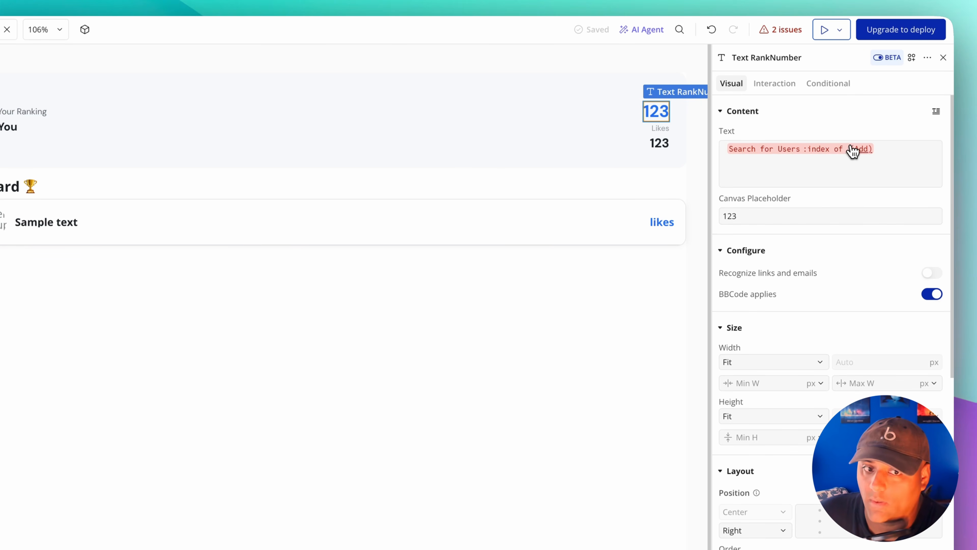
{"action": "left_click", "coordinate": [870, 151]}
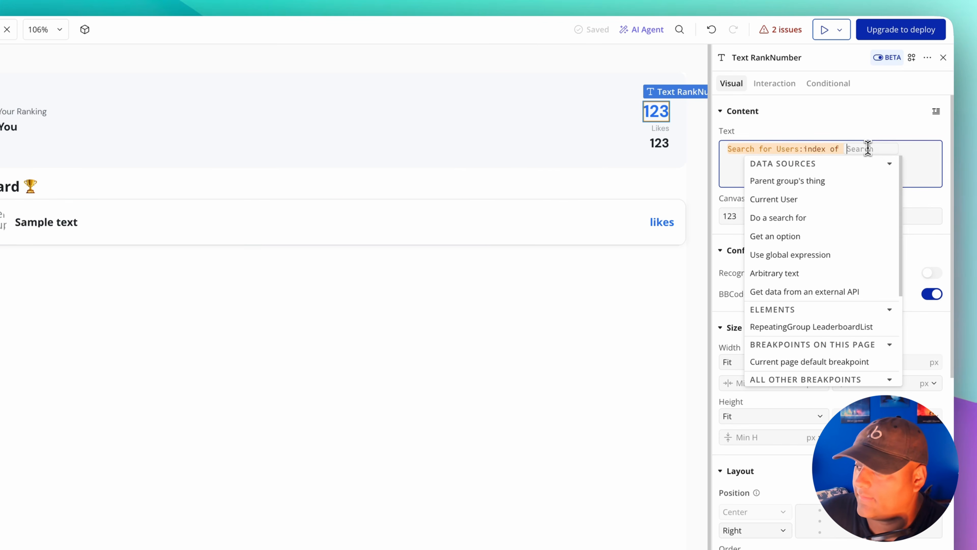
{"action": "left_click", "coordinate": [773, 200]}
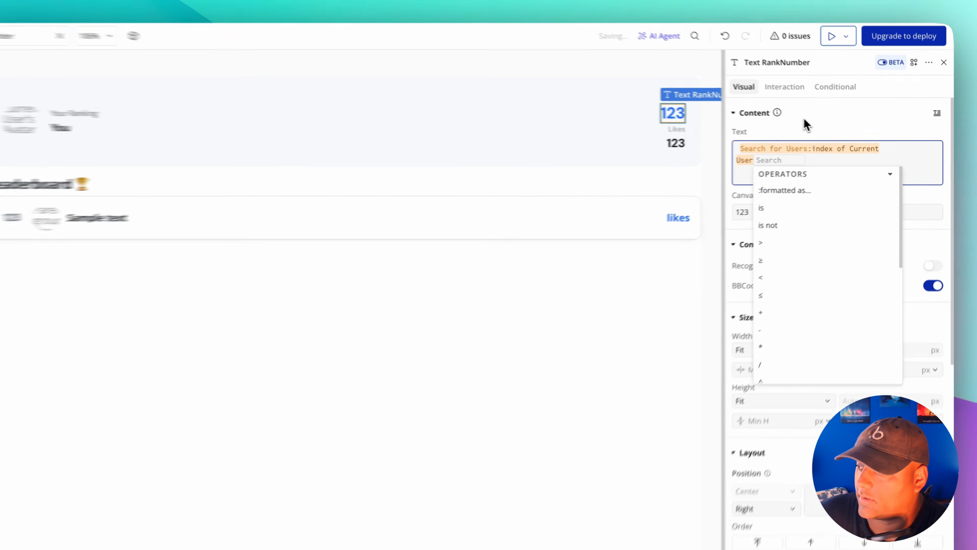
- Reload the leaderboard preview and compare the Rank value in the header with the Coral Chronicles row
{"action": "left_click", "coordinate": [257, 10]}
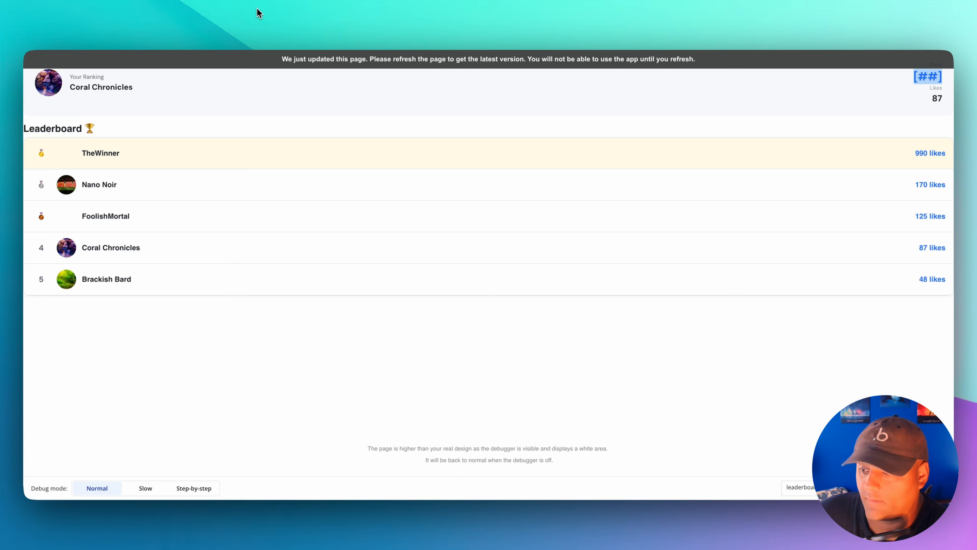
{"action": "key", "text": "super+r"}
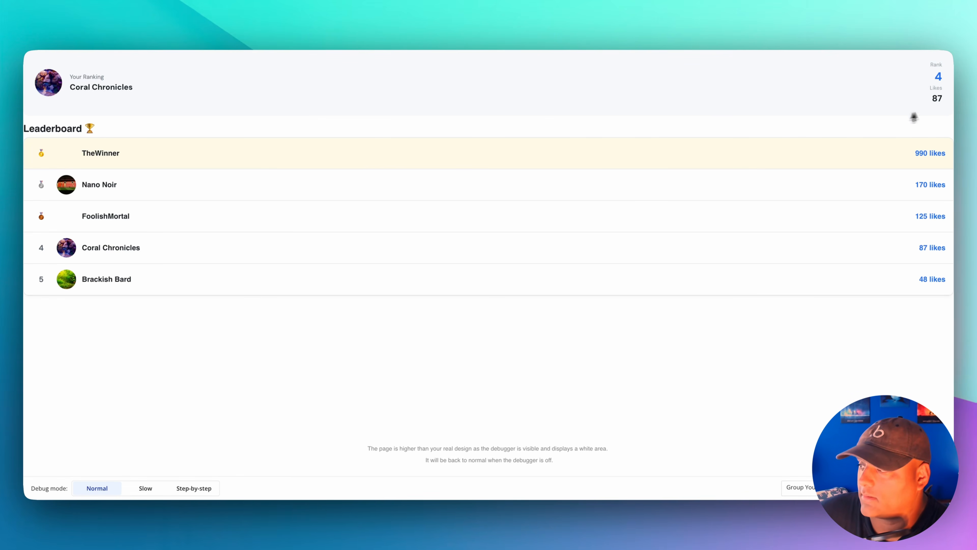
{"action": "double_click", "coordinate": [939, 77]}
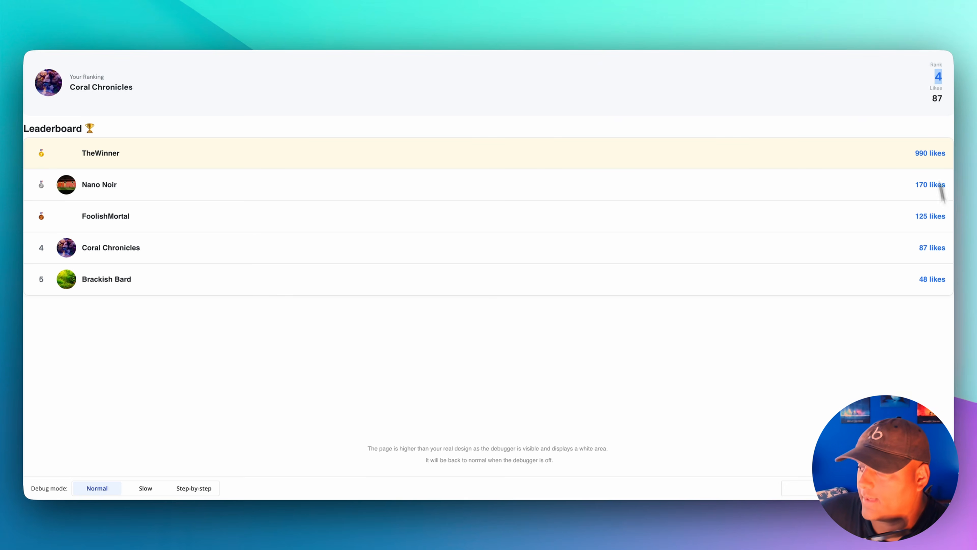
{"action": "left_click_drag", "start_coordinate": [945, 248], "coordinate": [82, 250]}
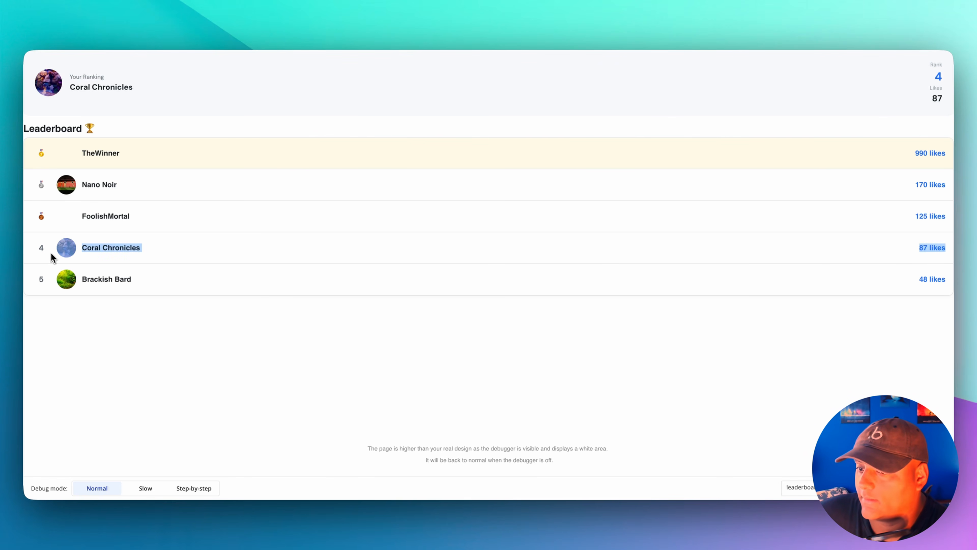
{"action": "left_click", "coordinate": [184, 139]}
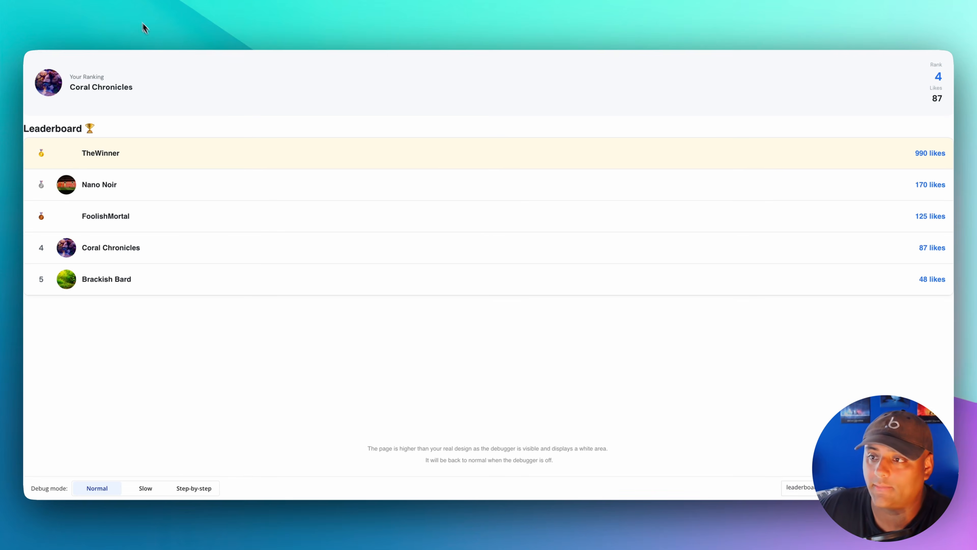
- Return to the editor and append the :defaulting to operator to the image source of the leaderboard row's user avatar
{"action": "left_click", "coordinate": [138, 8]}
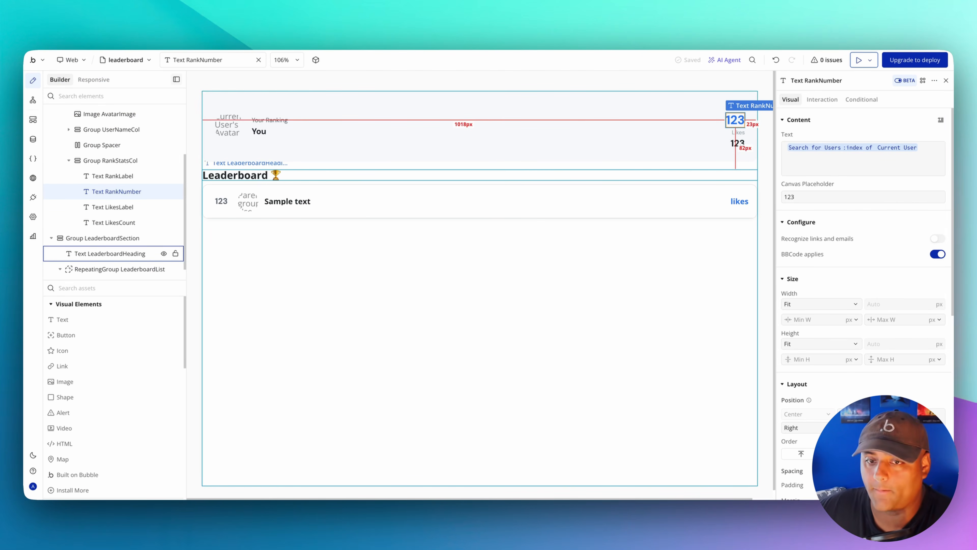
{"action": "left_click", "coordinate": [252, 210]}
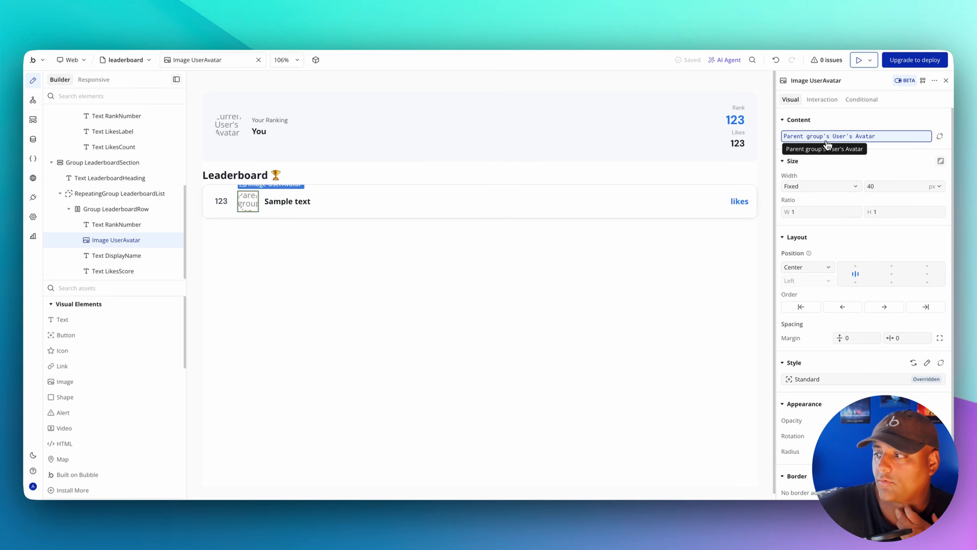
{"action": "left_click", "coordinate": [871, 137]}
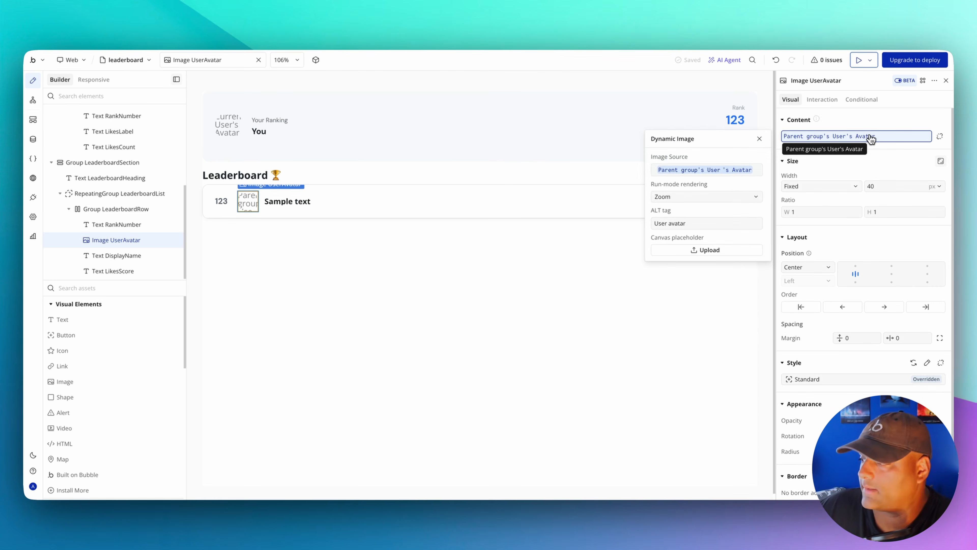
{"action": "left_click", "coordinate": [750, 170]}
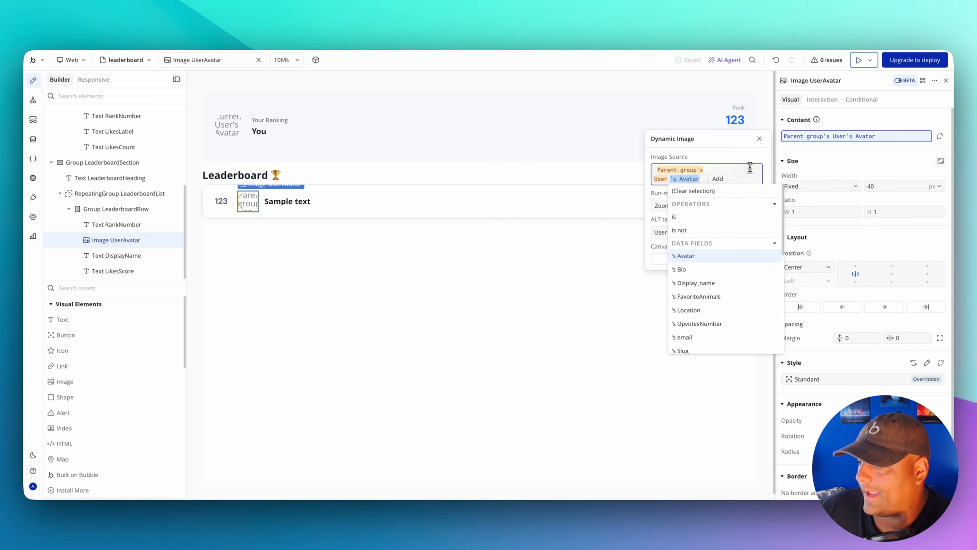
{"action": "left_click", "coordinate": [717, 180]}
{"action": "type", "text": "def"}
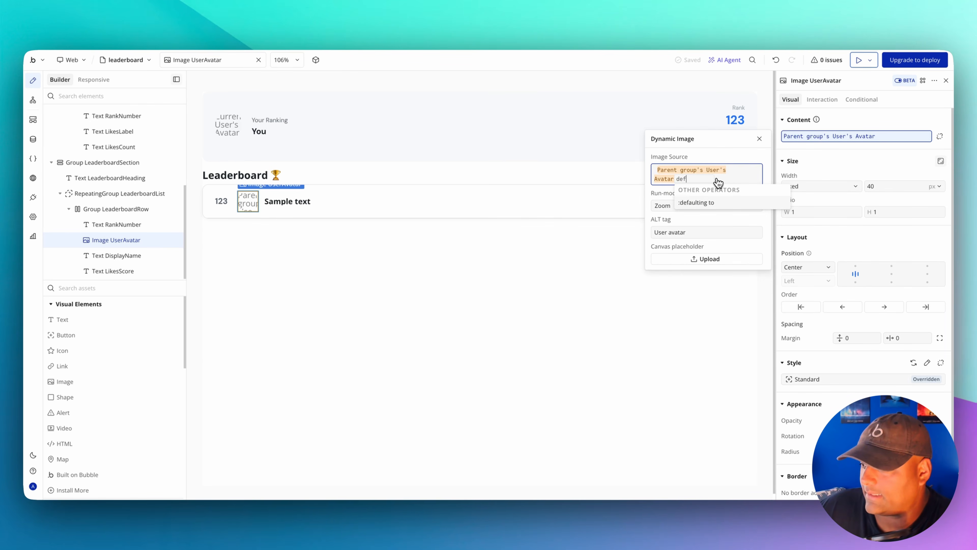
{"action": "left_click", "coordinate": [708, 202]}
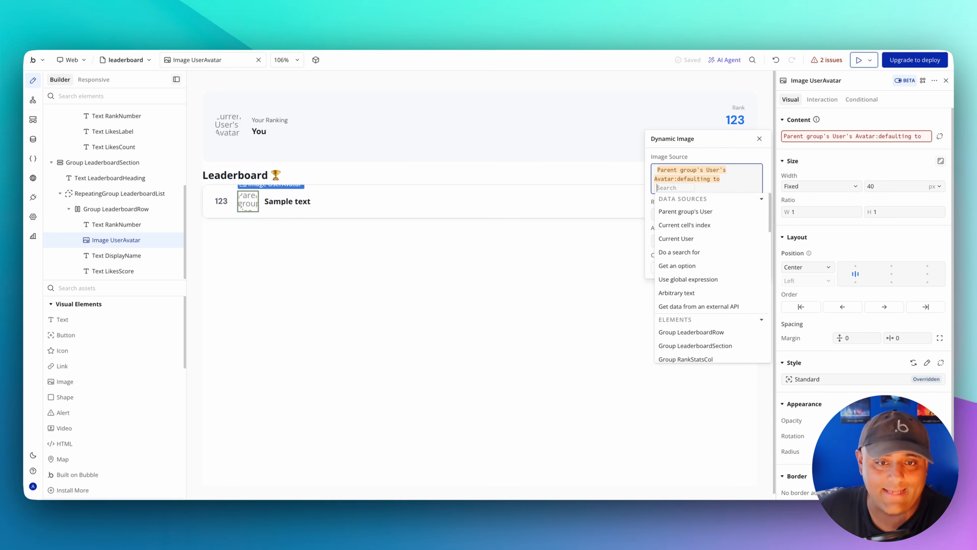
- Check the App Defaults option set, and use Get an option as the fallback in the row avatar's image source
{"action": "left_click", "coordinate": [33, 138]}
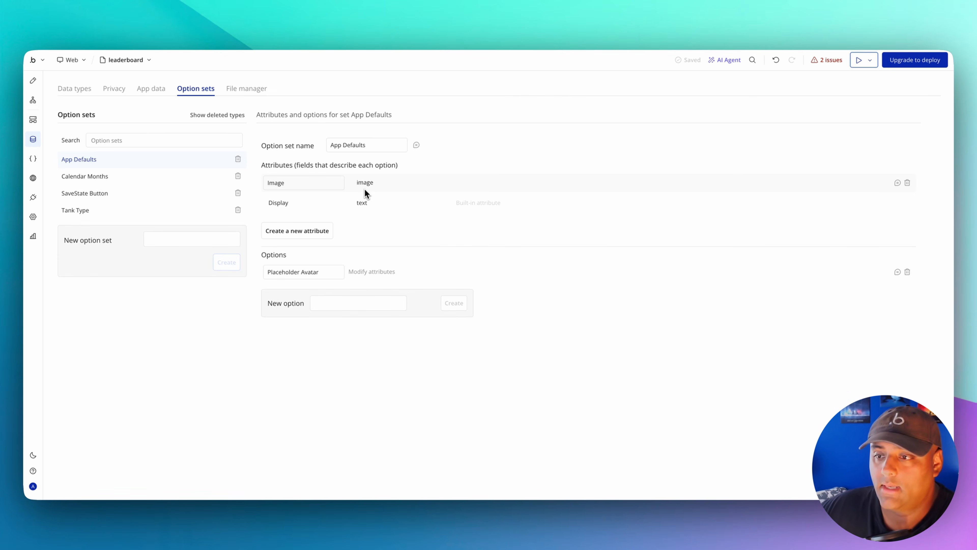
{"action": "left_click", "coordinate": [33, 81]}
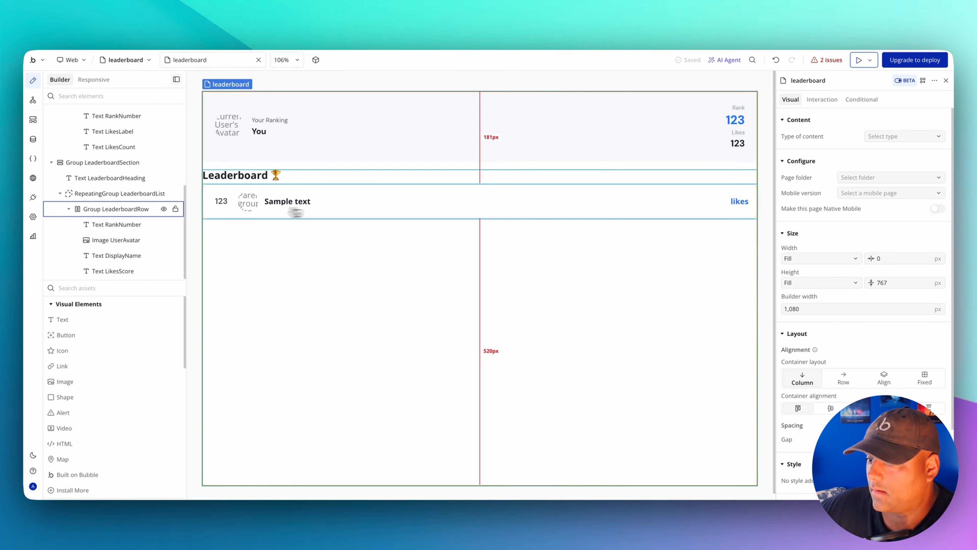
{"action": "left_click", "coordinate": [248, 202]}
{"action": "left_click", "coordinate": [922, 137]}
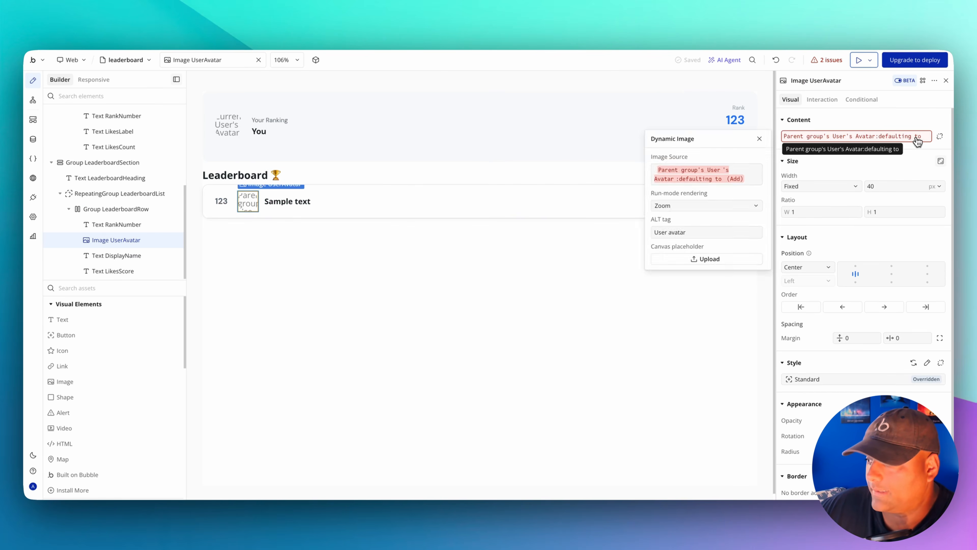
{"action": "left_click", "coordinate": [749, 191]}
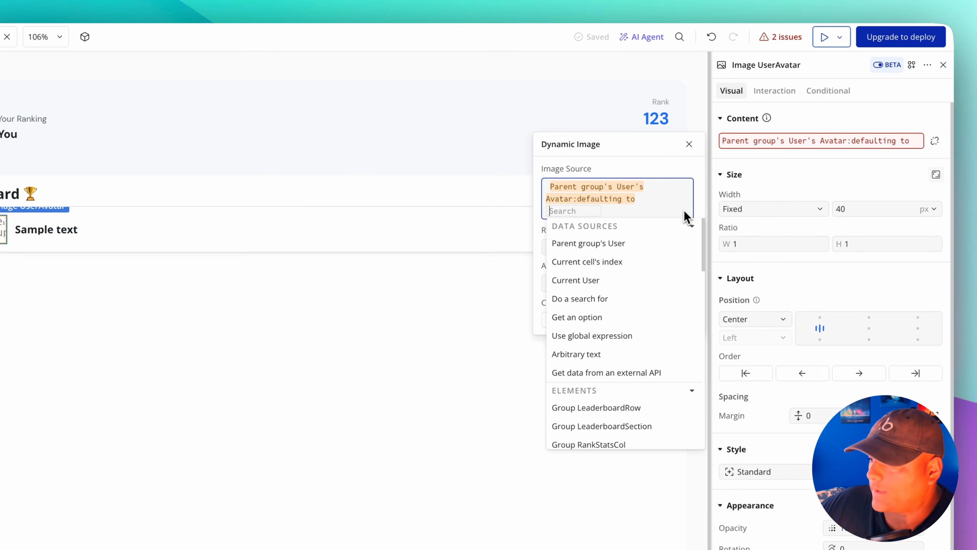
{"action": "left_click", "coordinate": [574, 320]}
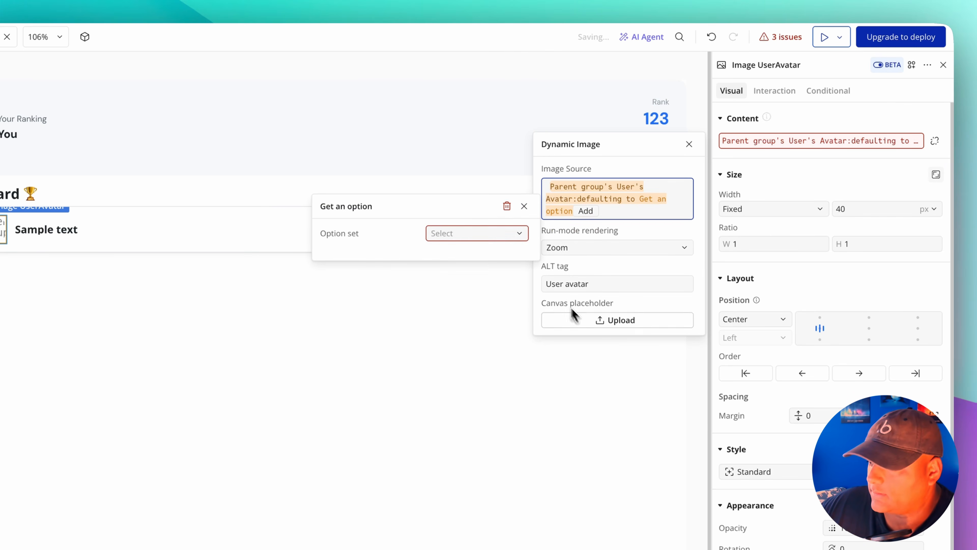
- Set the avatar's fallback to the App Defaults option Placeholder Avatar and add its 's Image attribute
{"action": "left_click", "coordinate": [494, 234]}
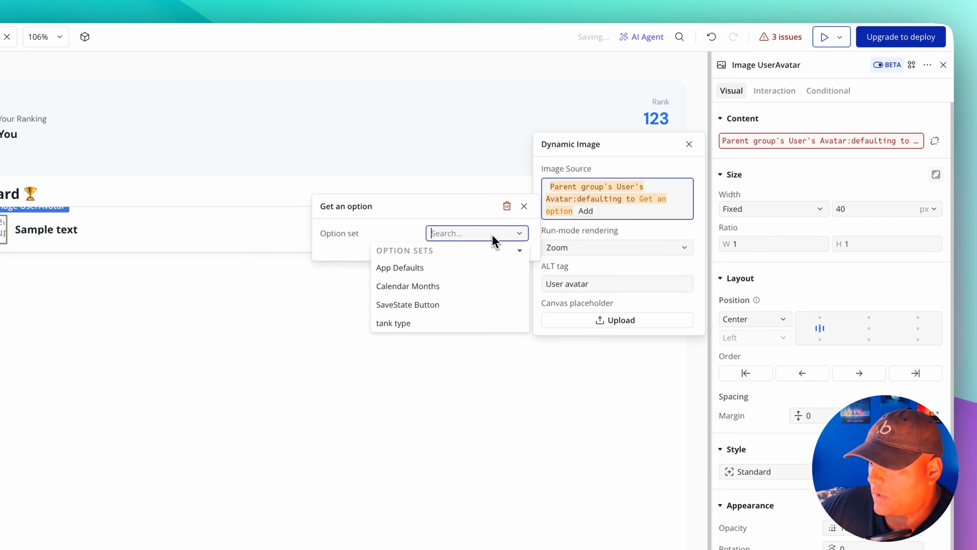
{"action": "left_click", "coordinate": [447, 272]}
{"action": "left_click", "coordinate": [498, 255]}
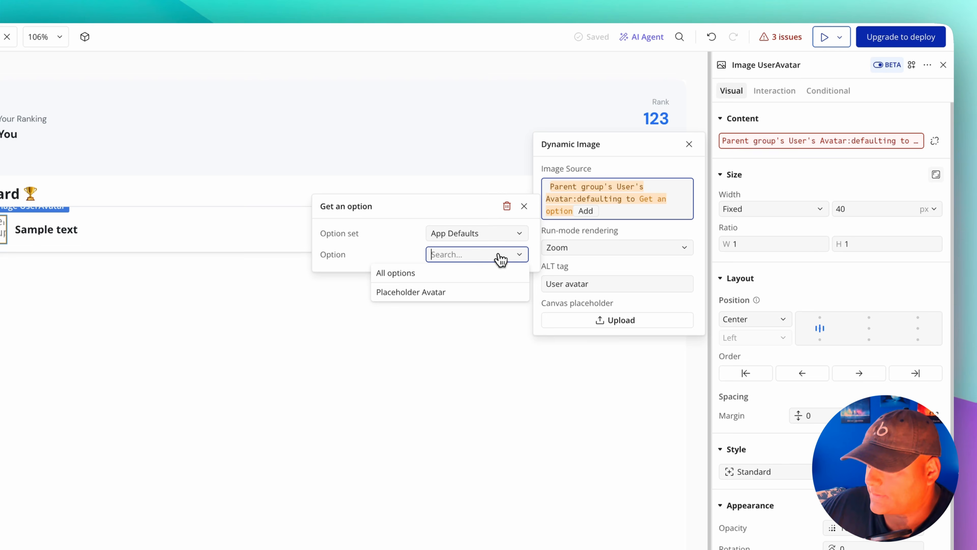
{"action": "left_click", "coordinate": [426, 301]}
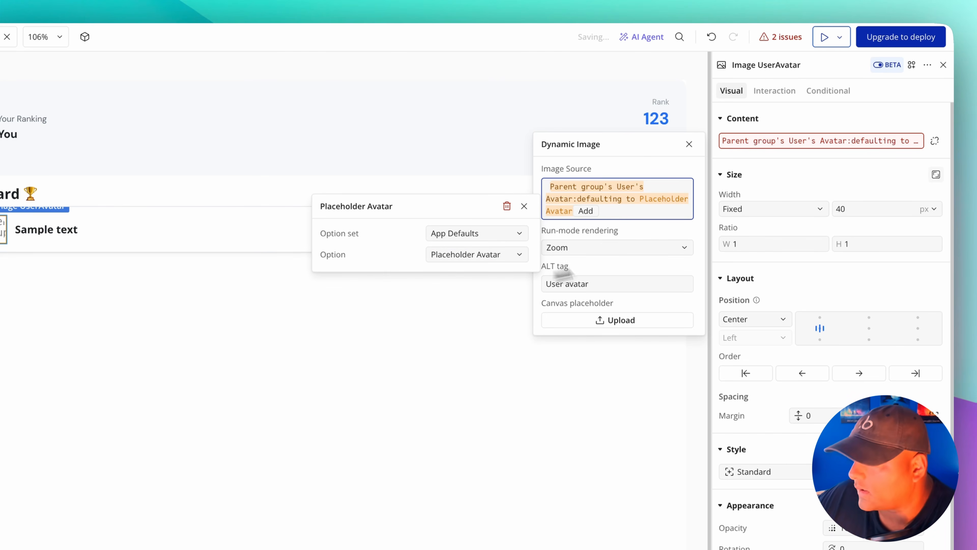
{"action": "left_click", "coordinate": [589, 211]}
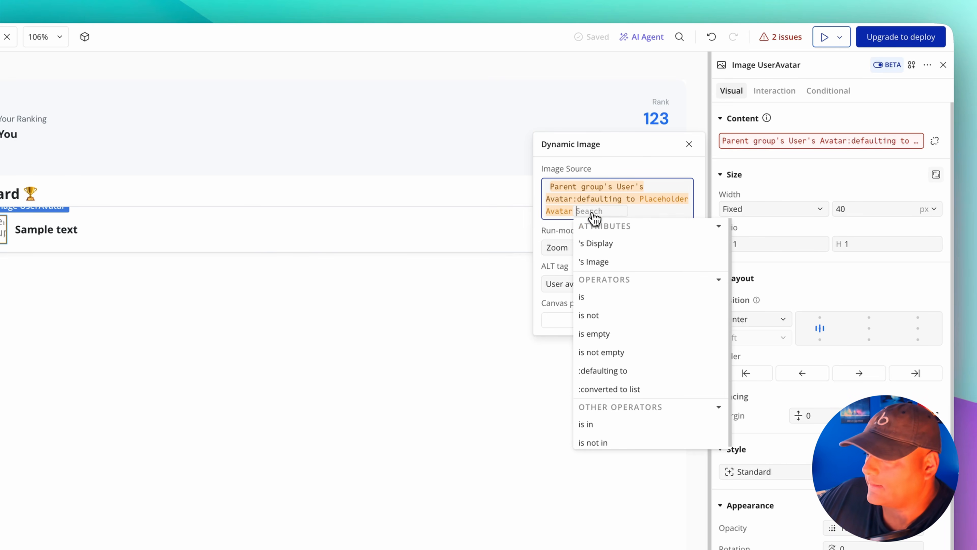
{"action": "left_click", "coordinate": [602, 263]}
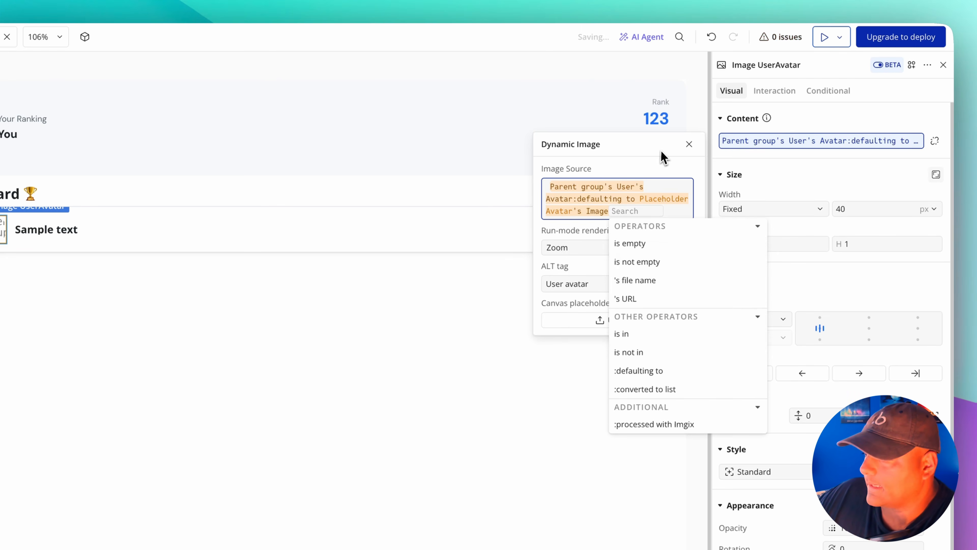
{"action": "left_click", "coordinate": [659, 165]}
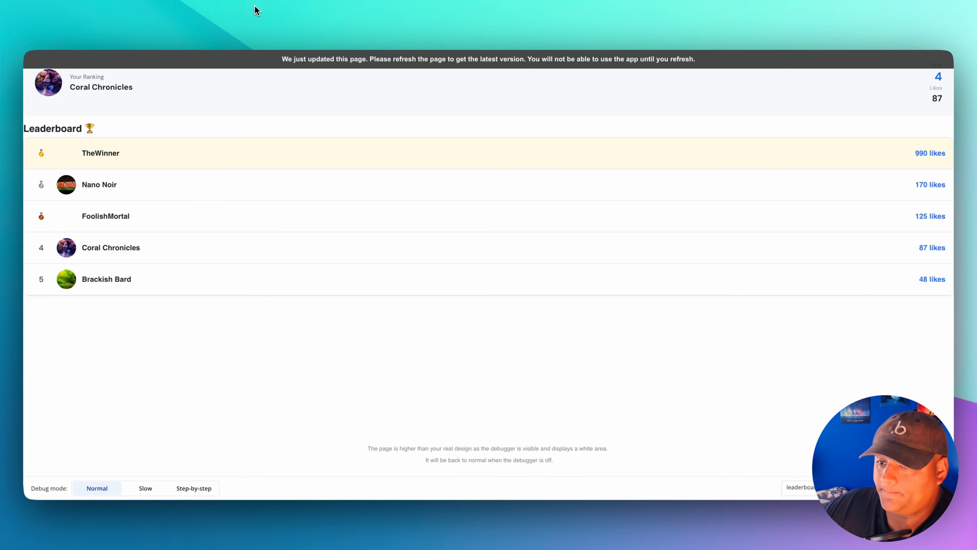